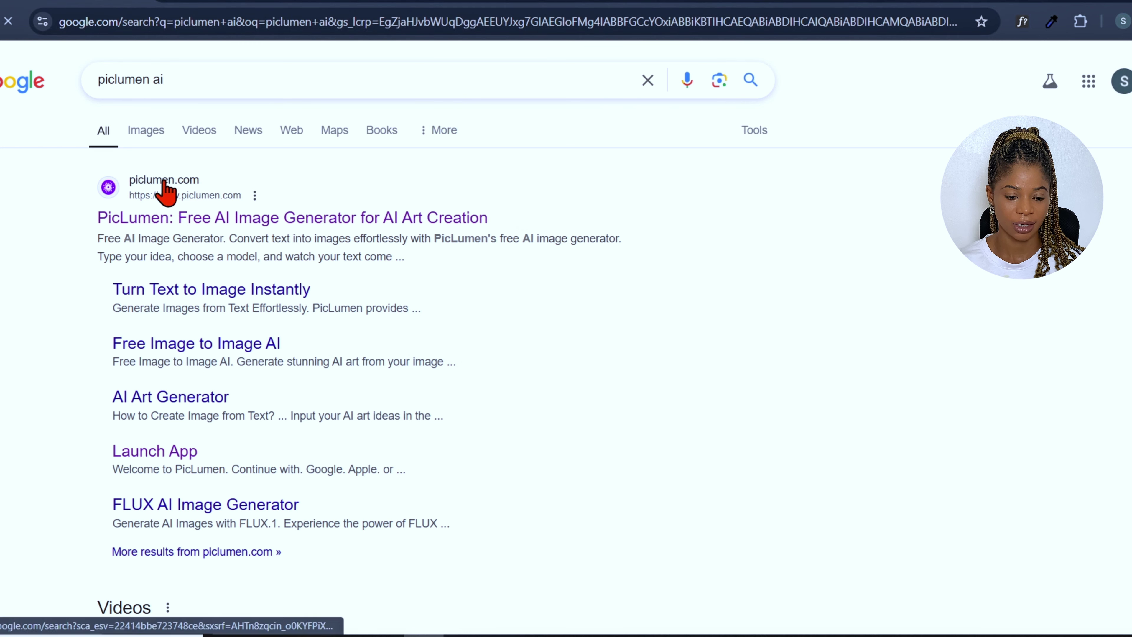
Step: Open the PicLumen website from the search results, launch its free image generator and sign in with Google
{"action": "left_click", "coordinate": [180, 221]}
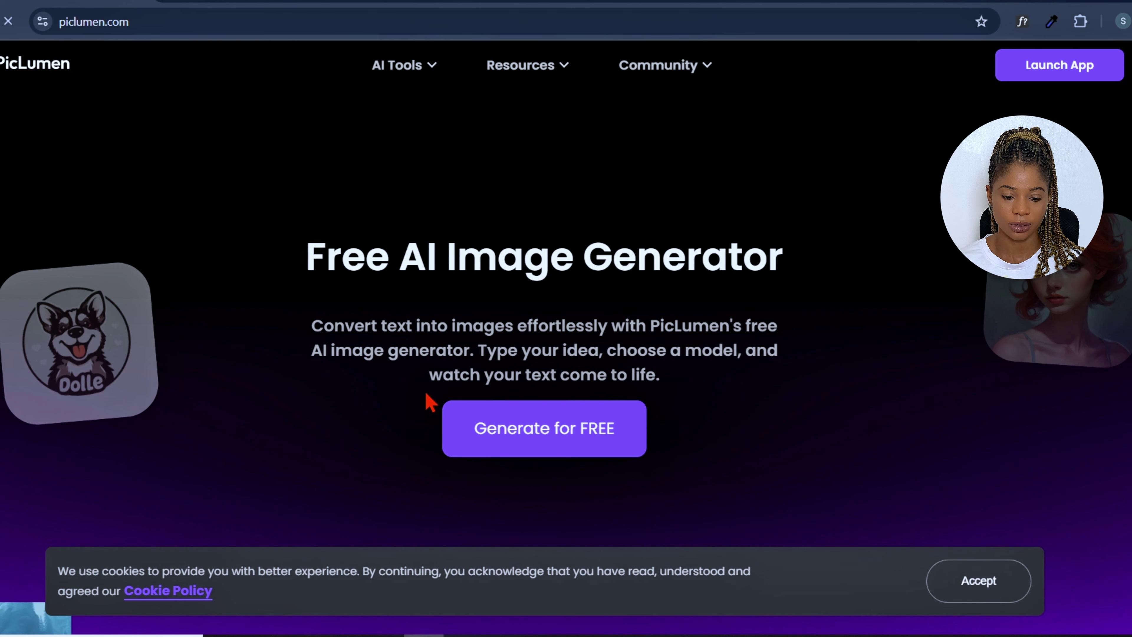
{"action": "left_click", "coordinate": [533, 448]}
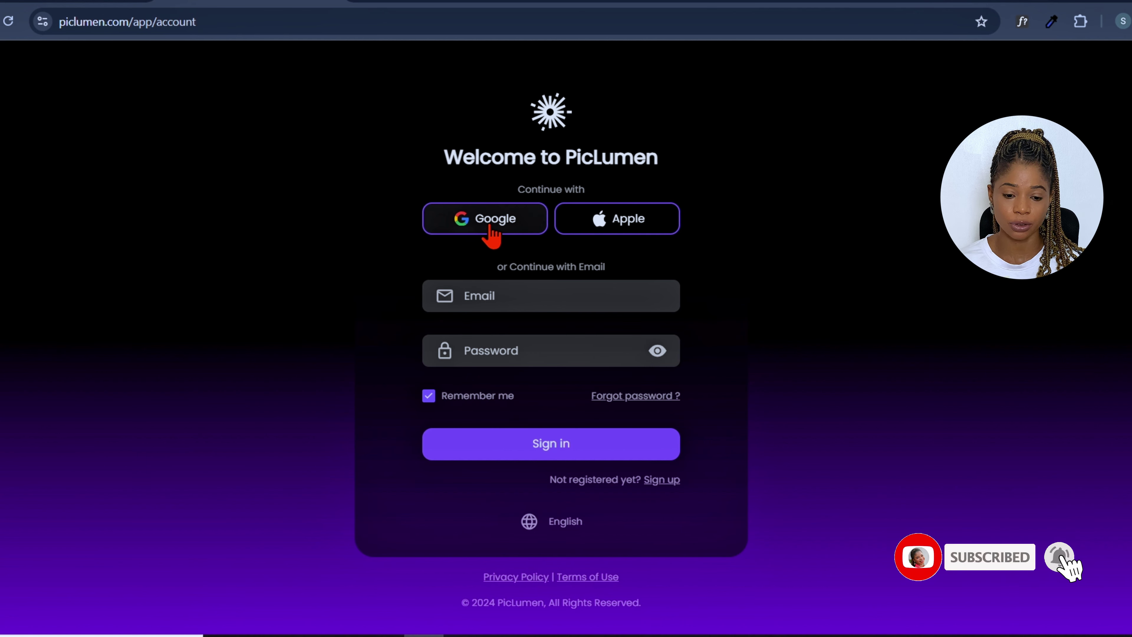
{"action": "left_click", "coordinate": [492, 234]}
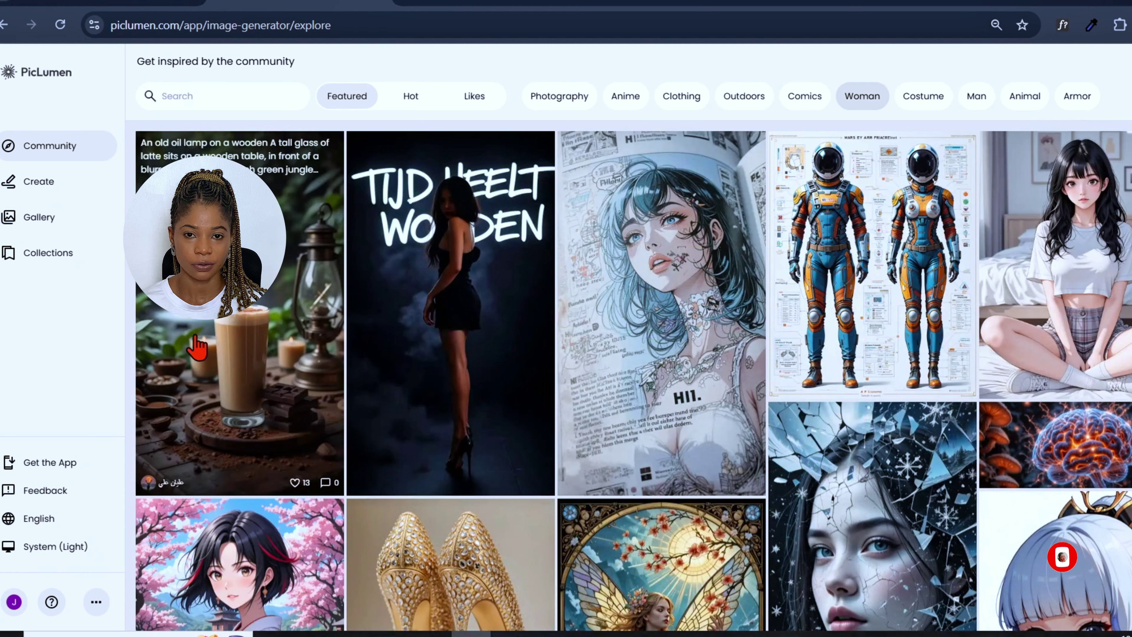
Step: Remix the community's anime-style portrait of a black-haired girl in a bedroom and select its whole prompt text
{"action": "scroll", "coordinate": [241, 268], "scroll_direction": "down", "scroll_amount": 10}
{"action": "scroll", "coordinate": [633, 361], "scroll_direction": "down", "scroll_amount": 5}
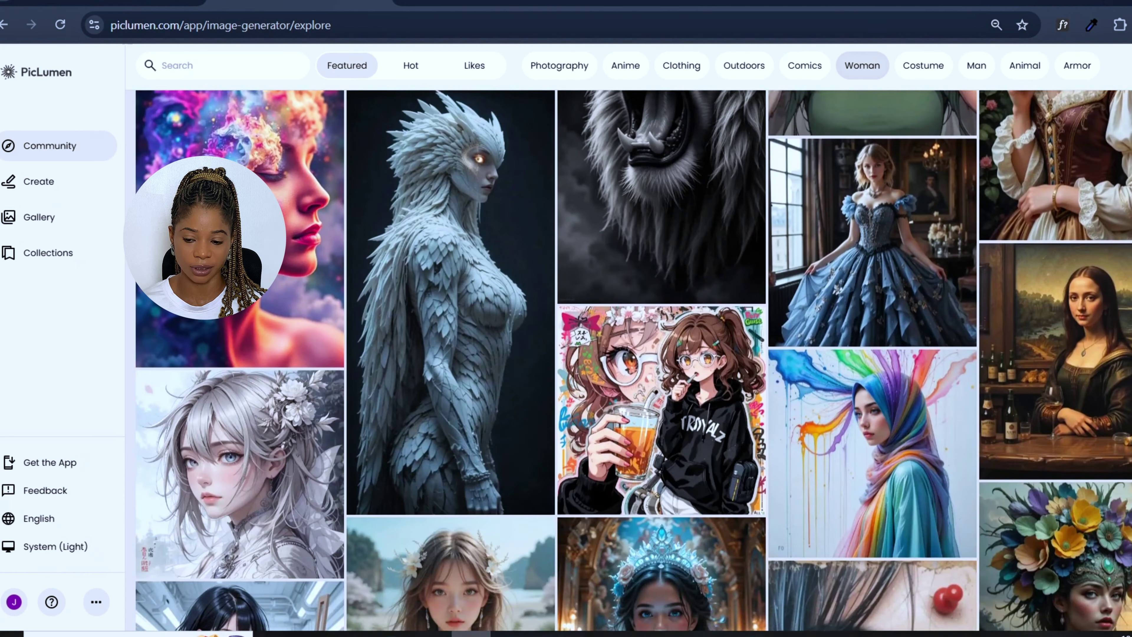
{"action": "scroll", "coordinate": [633, 362], "scroll_direction": "up", "scroll_amount": 15}
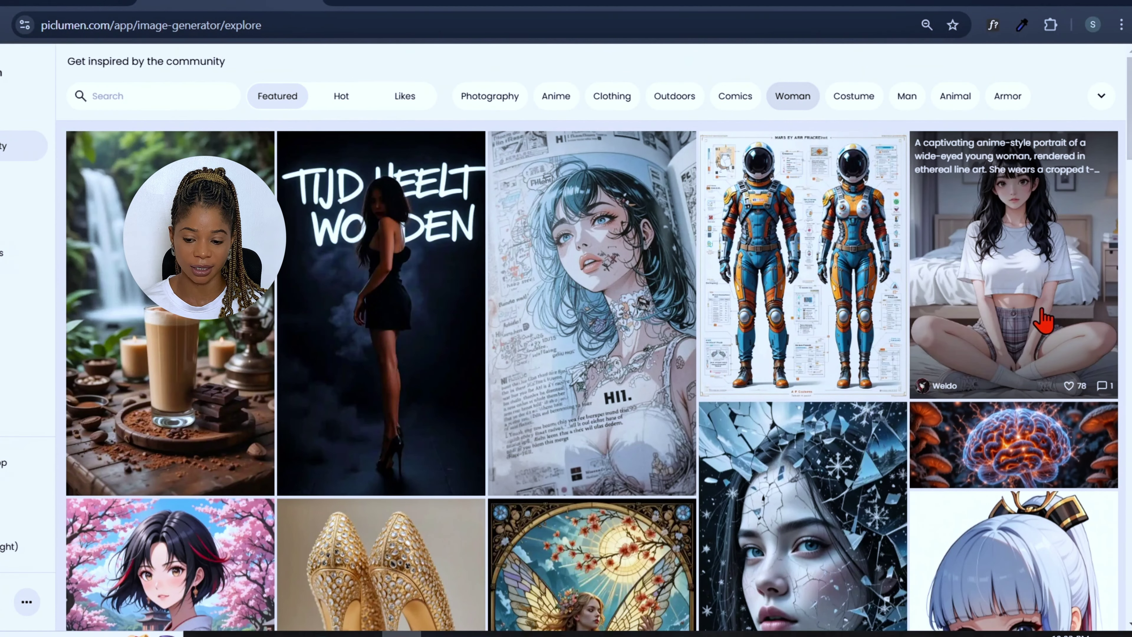
{"action": "left_click", "coordinate": [1088, 316]}
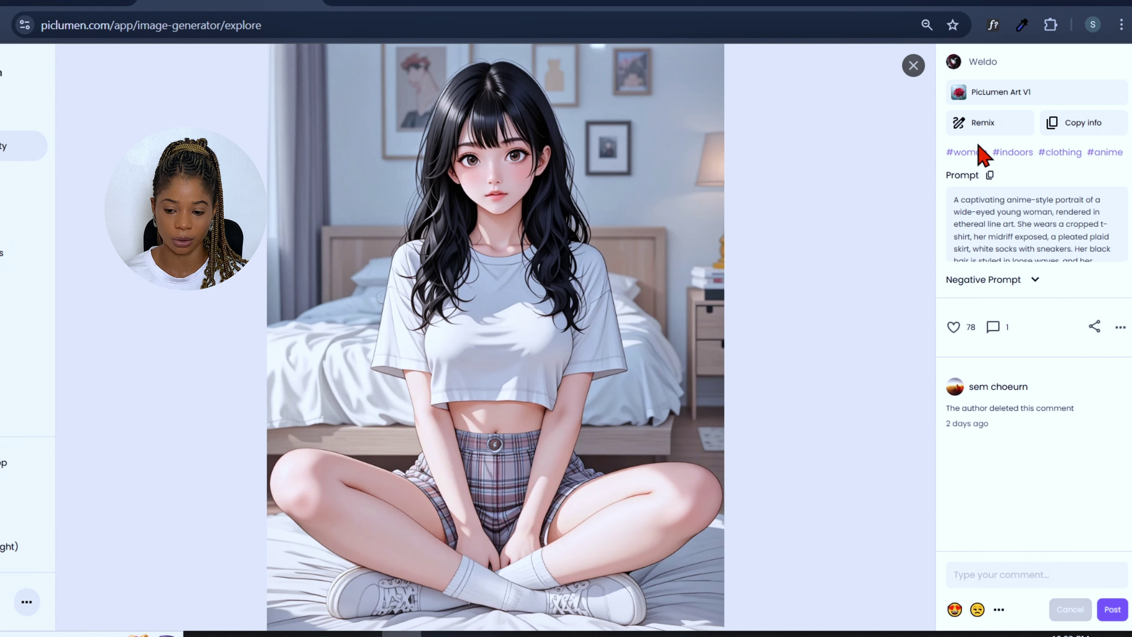
{"action": "left_click", "coordinate": [981, 125]}
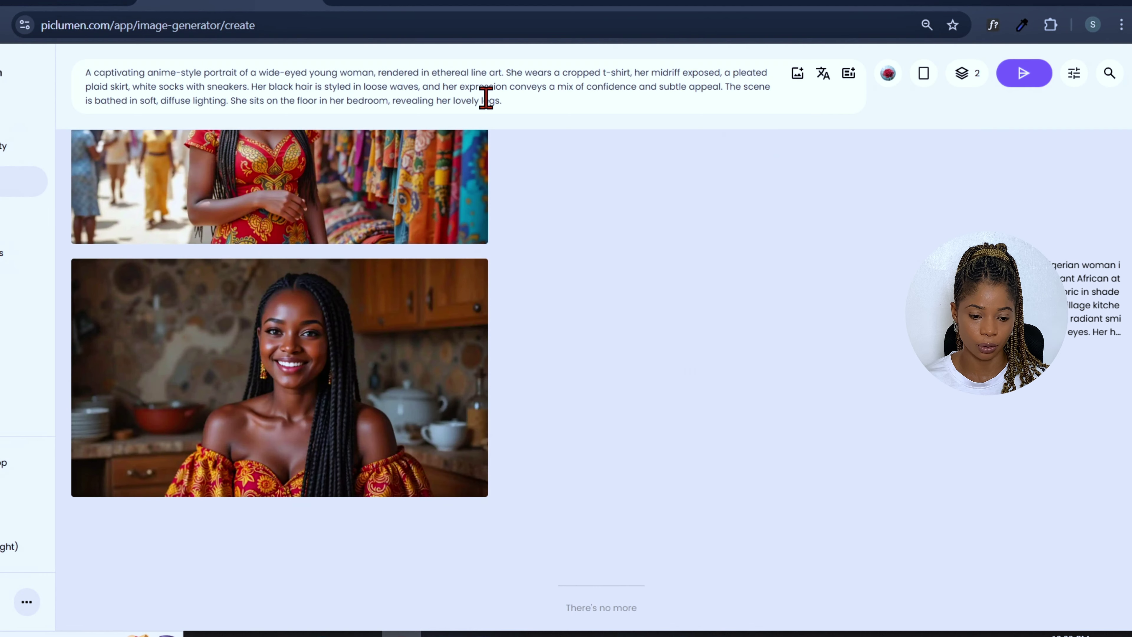
{"action": "left_click_drag", "start_coordinate": [517, 103], "coordinate": [94, 70]}
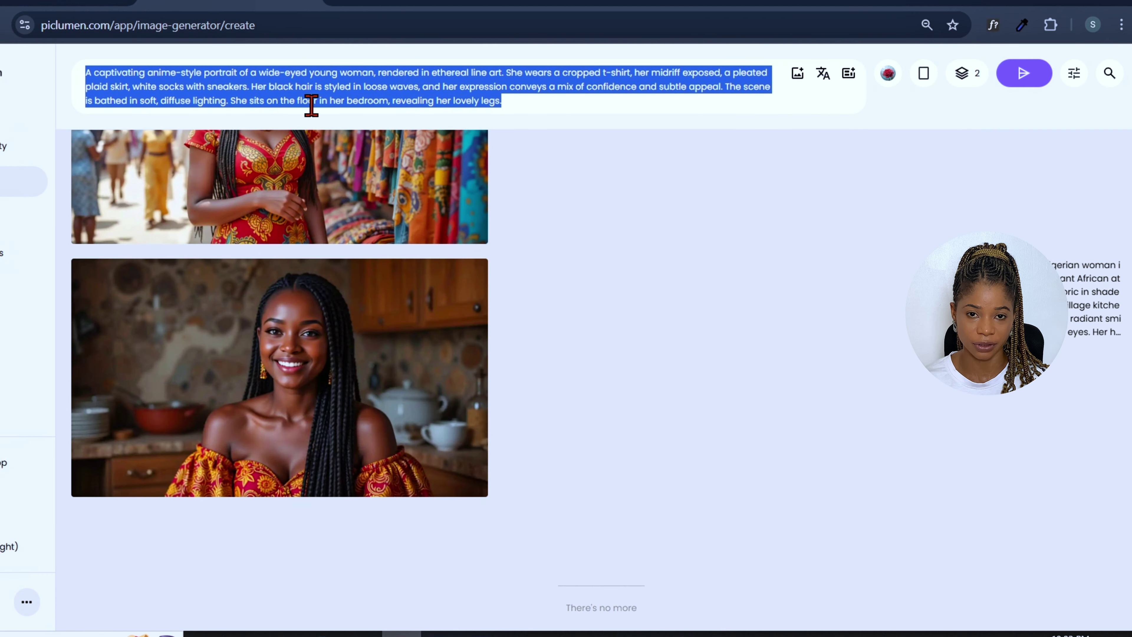
Step: Return to the PicLumen community feed and open ChatGPT in a new browser tab
{"action": "left_click", "coordinate": [9, 146]}
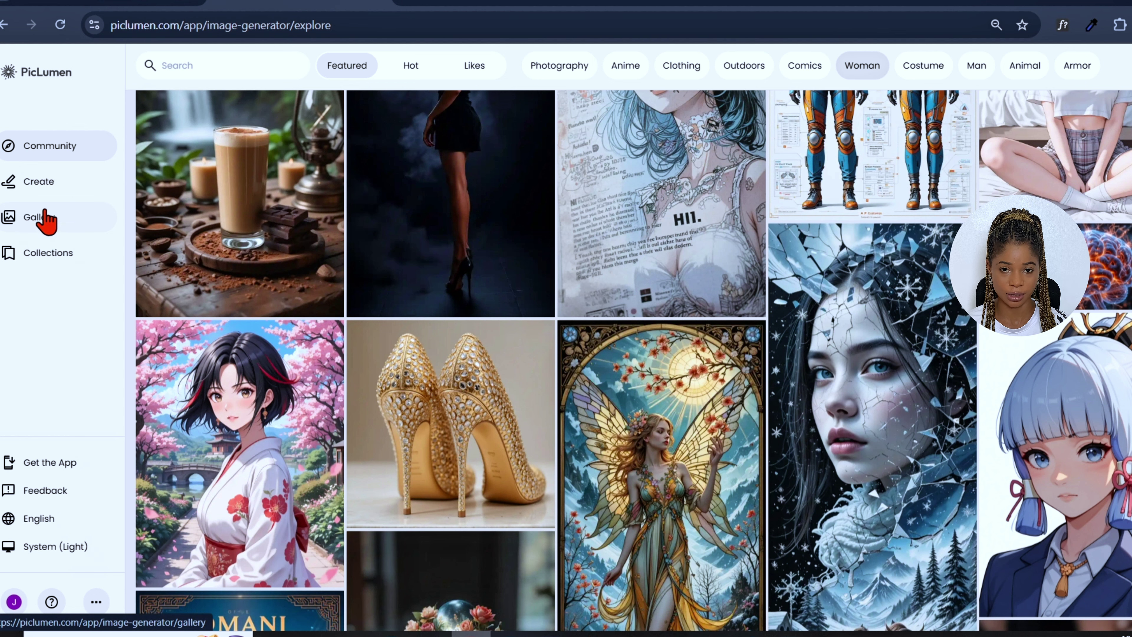
{"action": "left_click", "coordinate": [413, 4]}
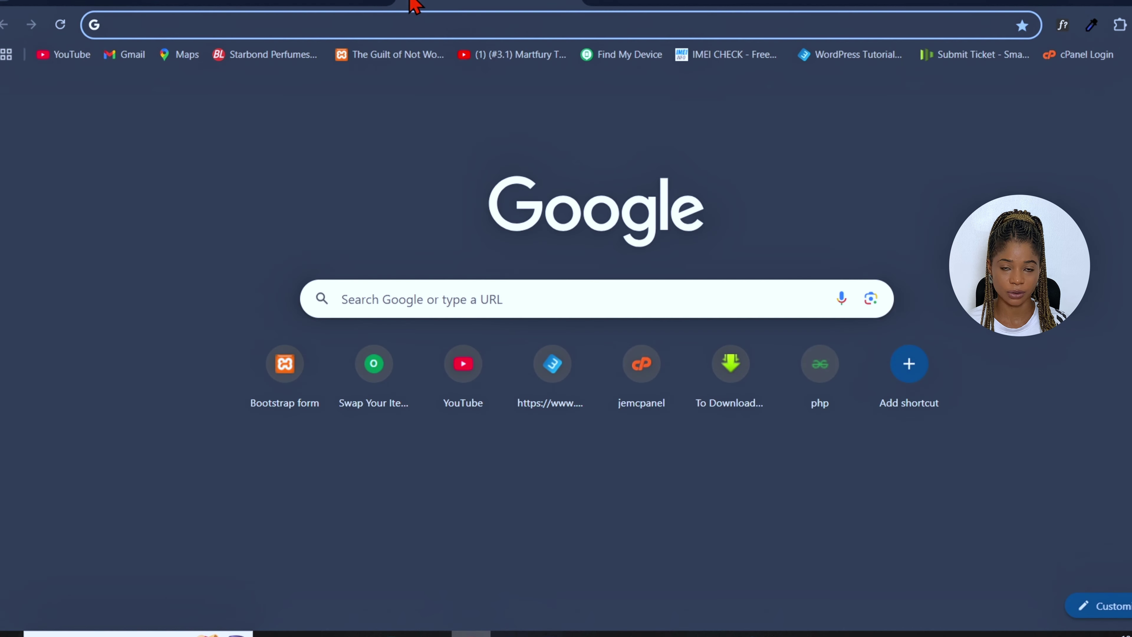
{"action": "type", "text": "ch"}
{"action": "key", "text": "Return"}
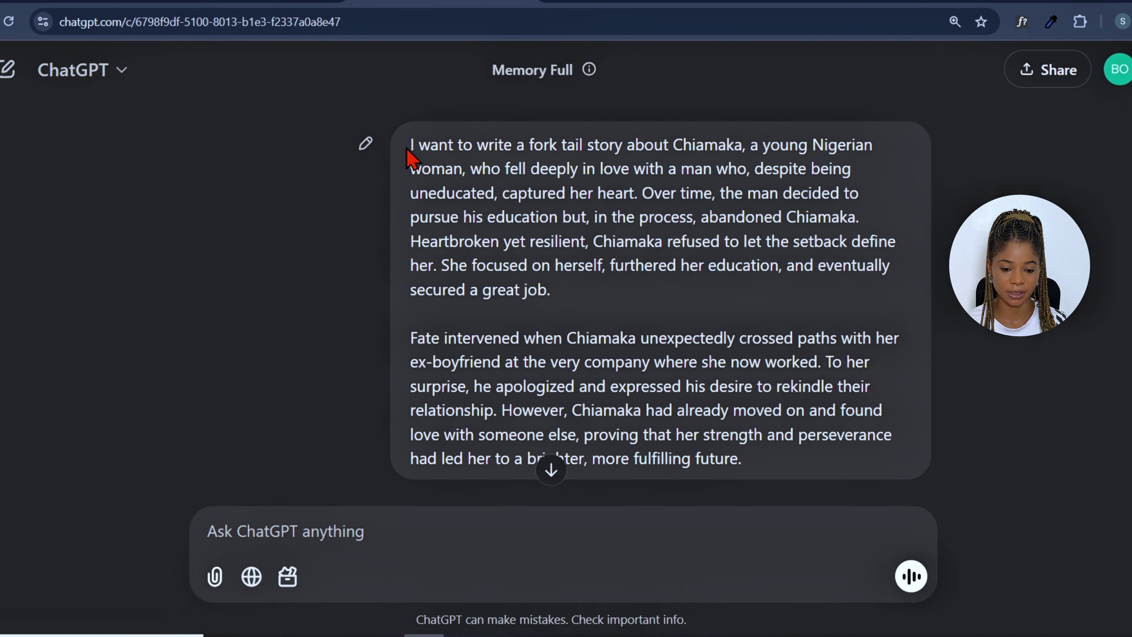
Step: Review the folktale request in the ChatGPT conversation and read through the story written in reply
{"action": "left_click_drag", "start_coordinate": [409, 154], "coordinate": [760, 460]}
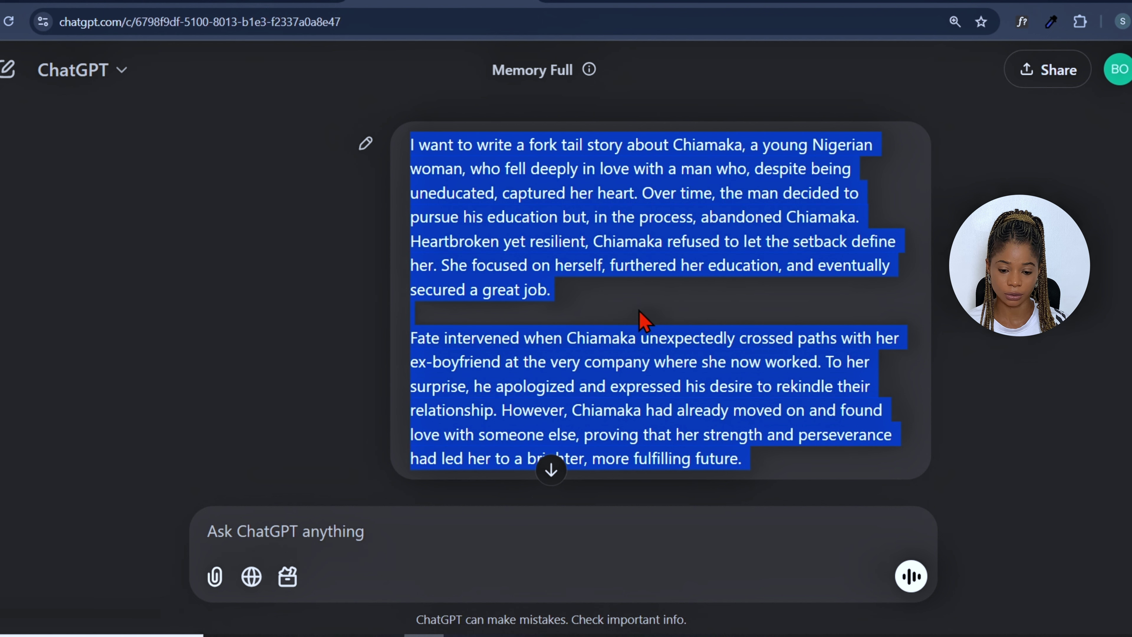
{"action": "scroll", "coordinate": [646, 320], "scroll_direction": "down", "scroll_amount": 8}
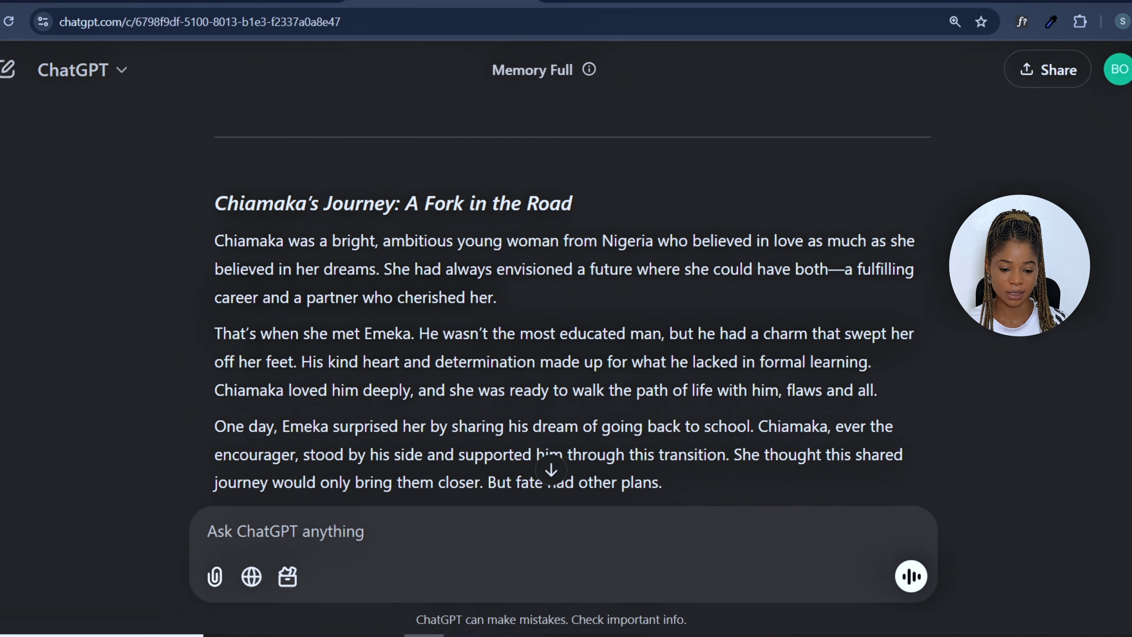
{"action": "scroll", "coordinate": [736, 236], "scroll_direction": "down", "scroll_amount": 5}
{"action": "scroll", "coordinate": [669, 250], "scroll_direction": "up", "scroll_amount": 3}
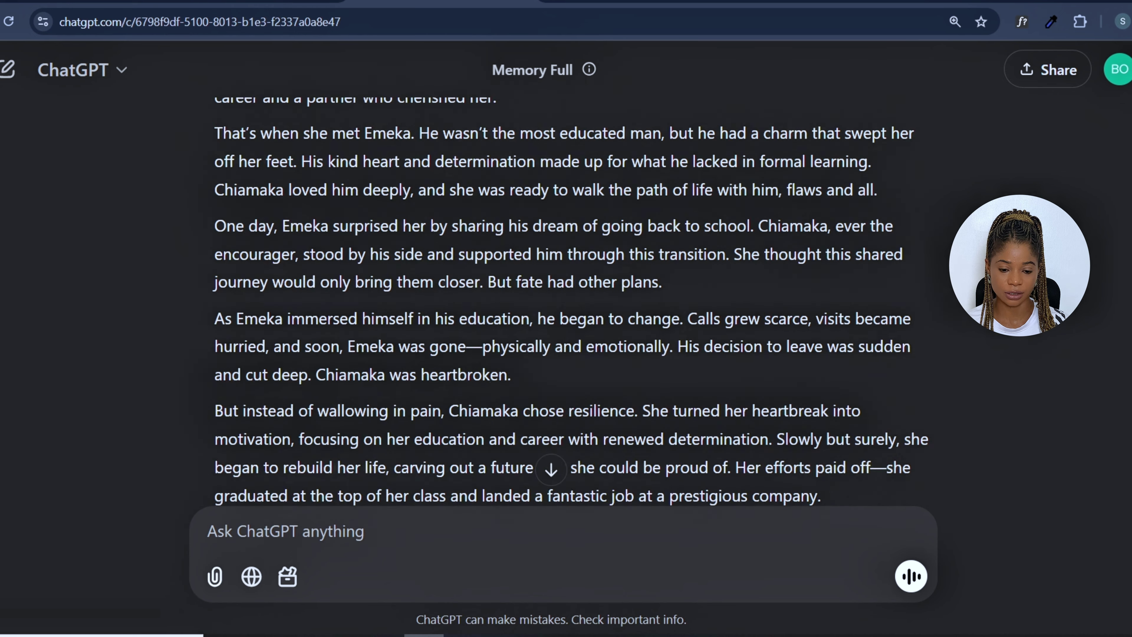
{"action": "scroll", "coordinate": [579, 259], "scroll_direction": "down", "scroll_amount": 3}
{"action": "scroll", "coordinate": [468, 268], "scroll_direction": "up", "scroll_amount": 10}
Step: Examine the request for character prompts and highlight the heroine's character prompt in the reply
{"action": "left_click_drag", "start_coordinate": [467, 259], "coordinate": [484, 297]}
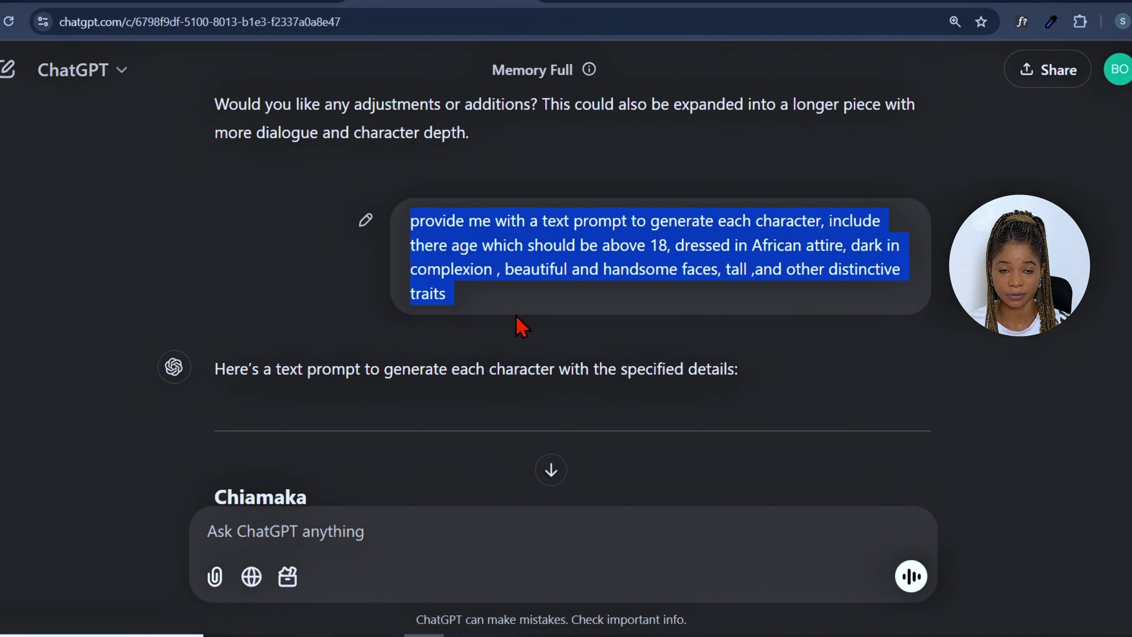
{"action": "scroll", "coordinate": [519, 321], "scroll_direction": "down", "scroll_amount": 6}
{"action": "triple_click", "coordinate": [221, 252]}
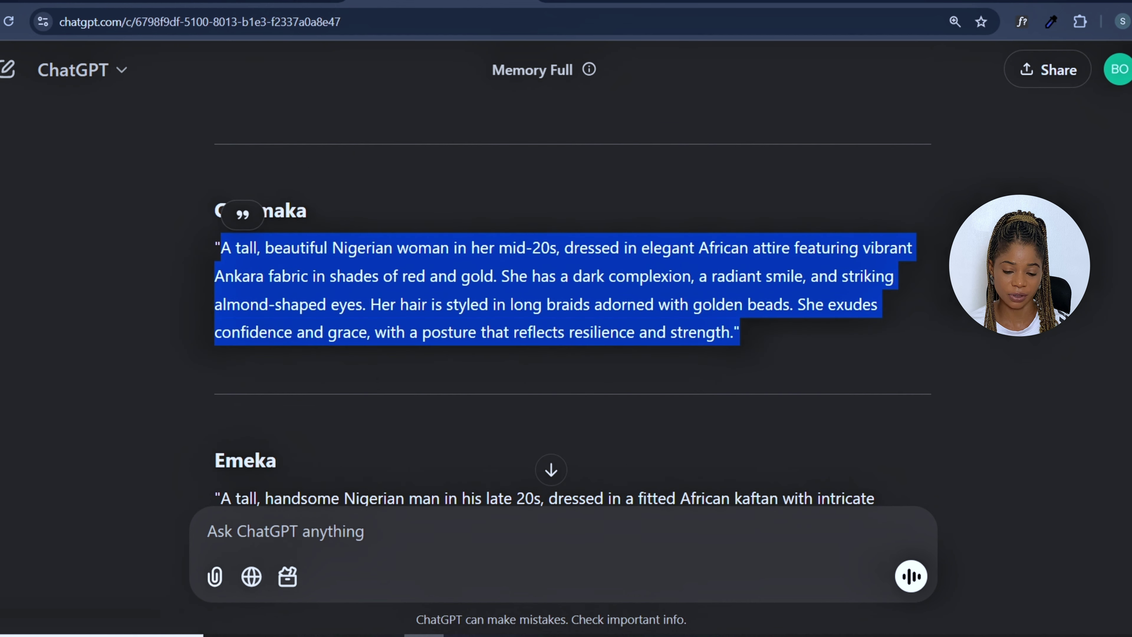
Step: Examine the request for scene prompts and read through the scene-by-scene prompts from Scene 1 to Scene 7
{"action": "scroll", "coordinate": [245, 207], "scroll_direction": "down", "scroll_amount": 5}
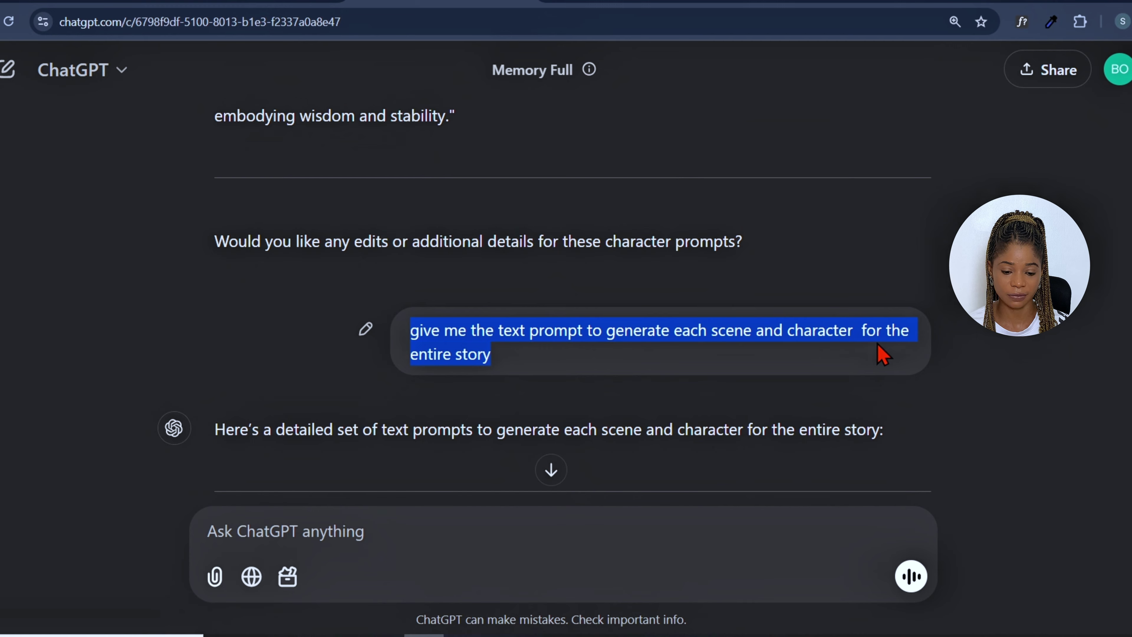
{"action": "scroll", "coordinate": [269, 124], "scroll_direction": "down", "scroll_amount": 5}
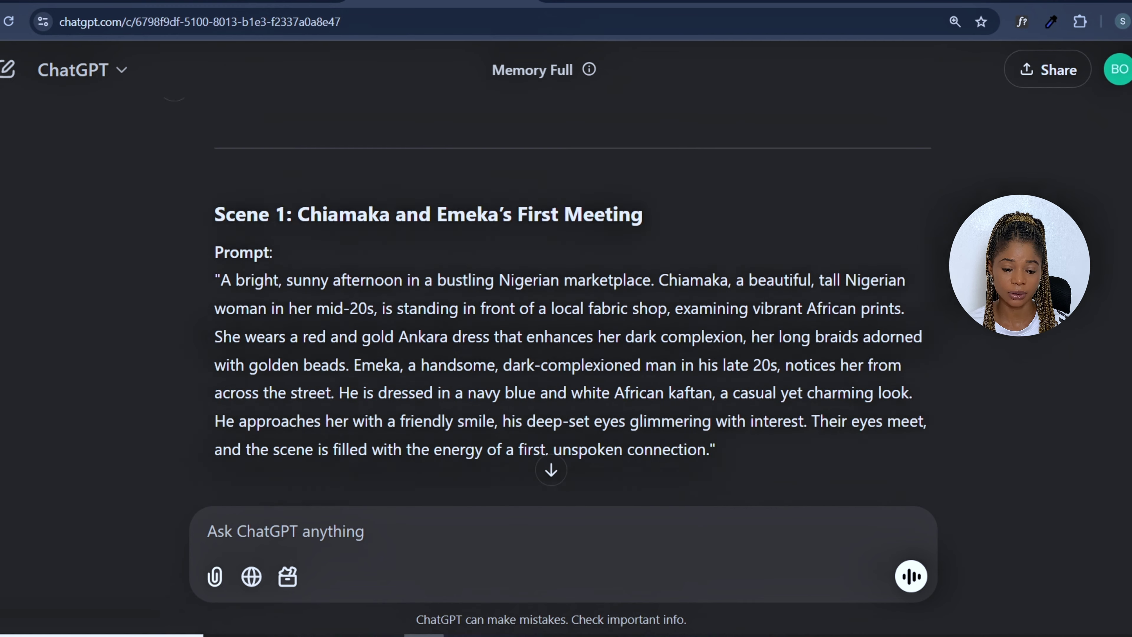
{"action": "left_click_drag", "start_coordinate": [222, 194], "coordinate": [927, 272]}
{"action": "scroll", "coordinate": [926, 272], "scroll_direction": "down", "scroll_amount": 15}
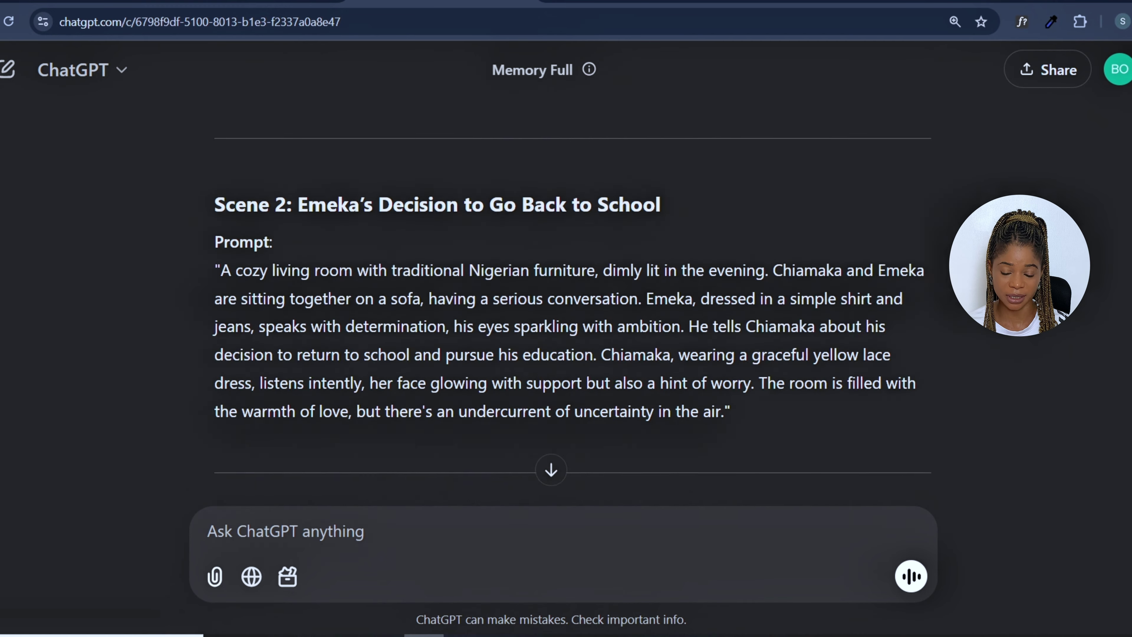
{"action": "scroll", "coordinate": [573, 290], "scroll_direction": "down", "scroll_amount": 8}
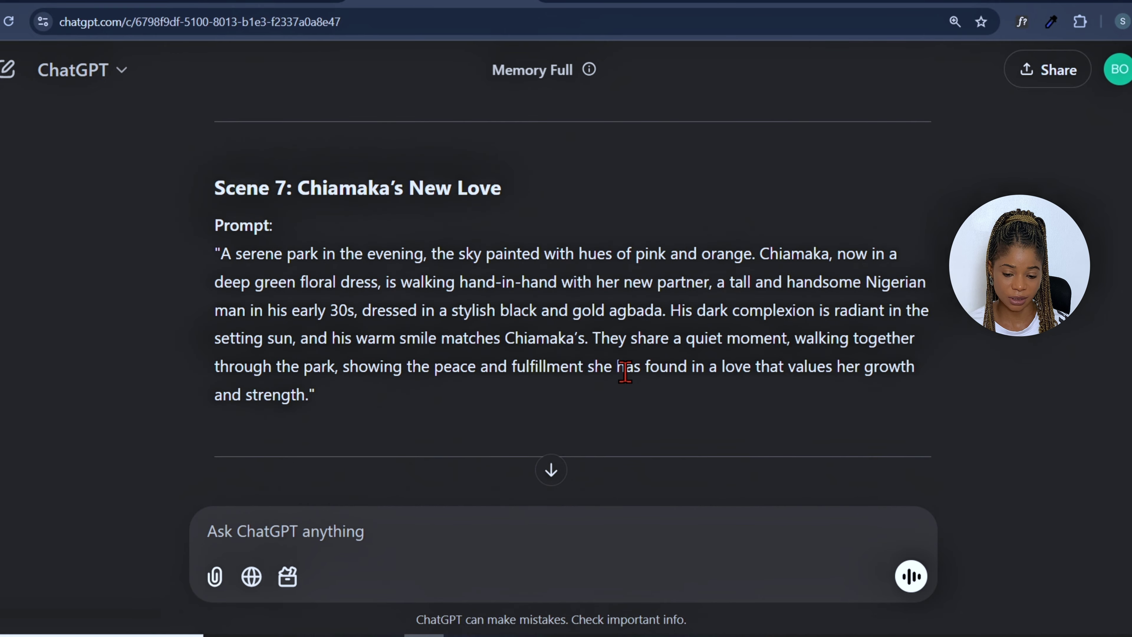
{"action": "scroll", "coordinate": [625, 372], "scroll_direction": "up", "scroll_amount": 20}
{"action": "left_click_drag", "start_coordinate": [219, 211], "coordinate": [740, 384]}
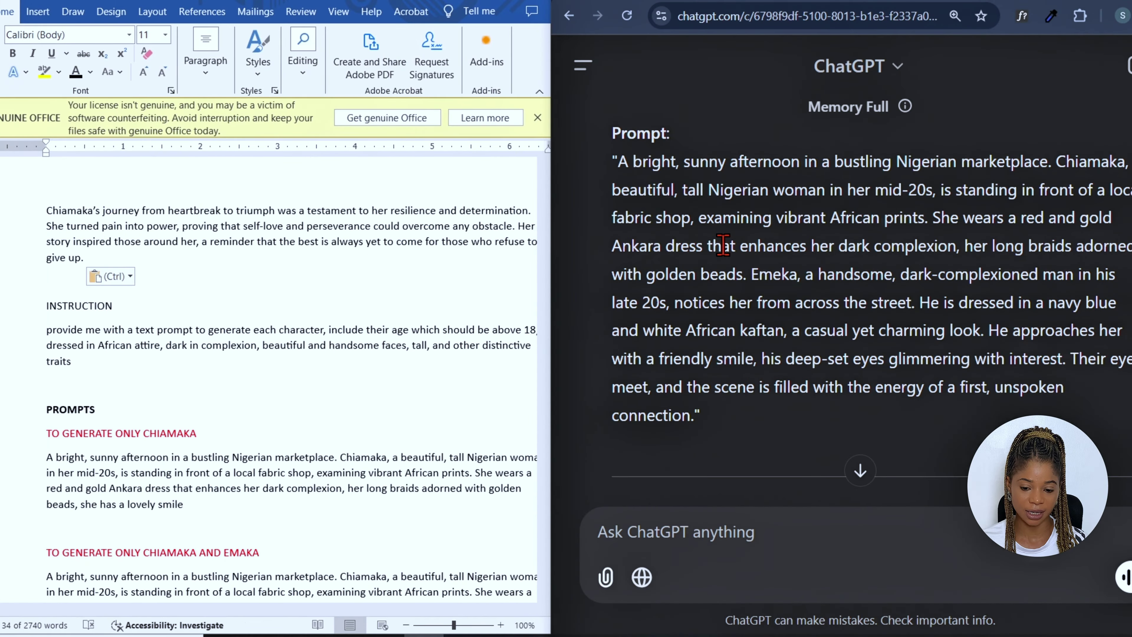
Step: Compare the woman's and man's parts of the Scene 1 prompt with the matching prompts in the Word document
{"action": "left_click_drag", "start_coordinate": [618, 161], "coordinate": [746, 274]}
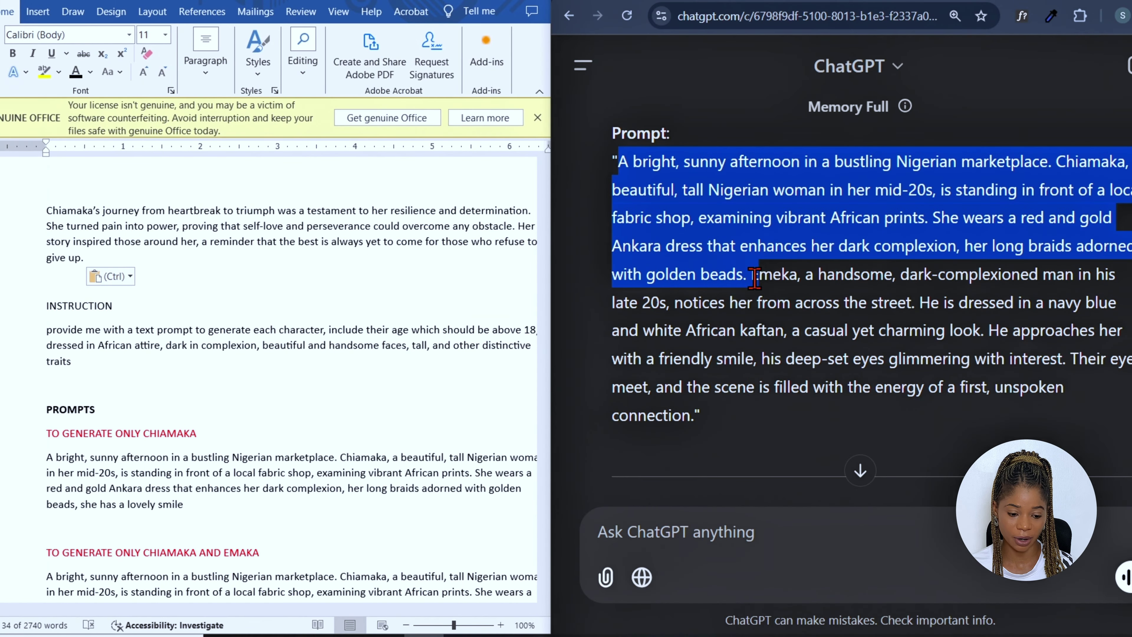
{"action": "left_click", "coordinate": [544, 350]}
{"action": "scroll", "coordinate": [189, 375], "scroll_direction": "down", "scroll_amount": 4}
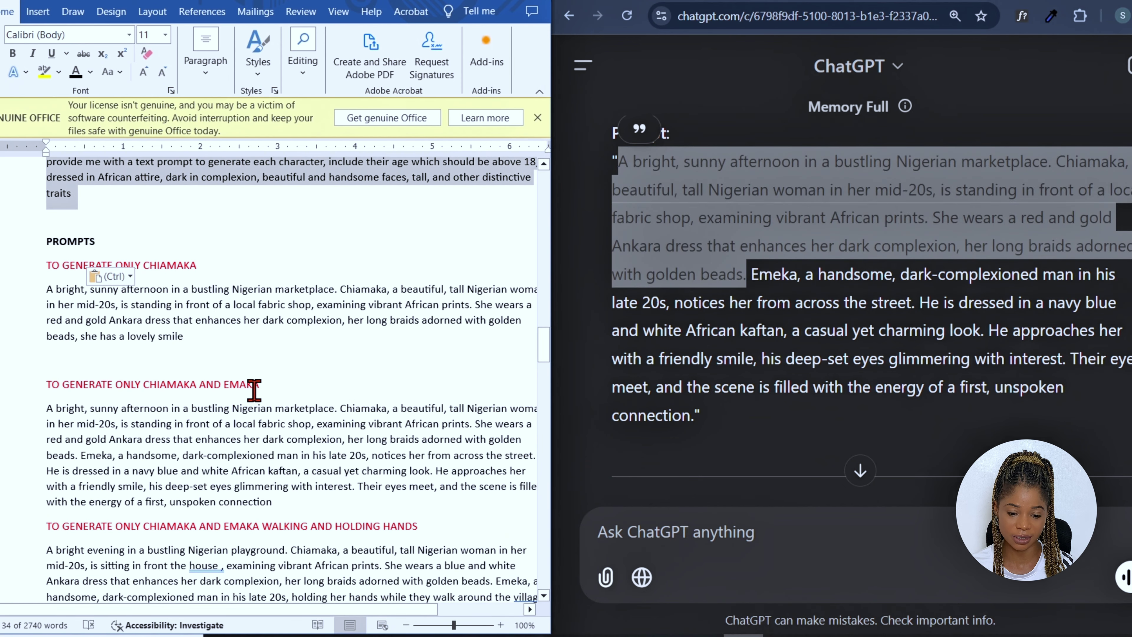
{"action": "left_click_drag", "start_coordinate": [752, 274], "coordinate": [1065, 387]}
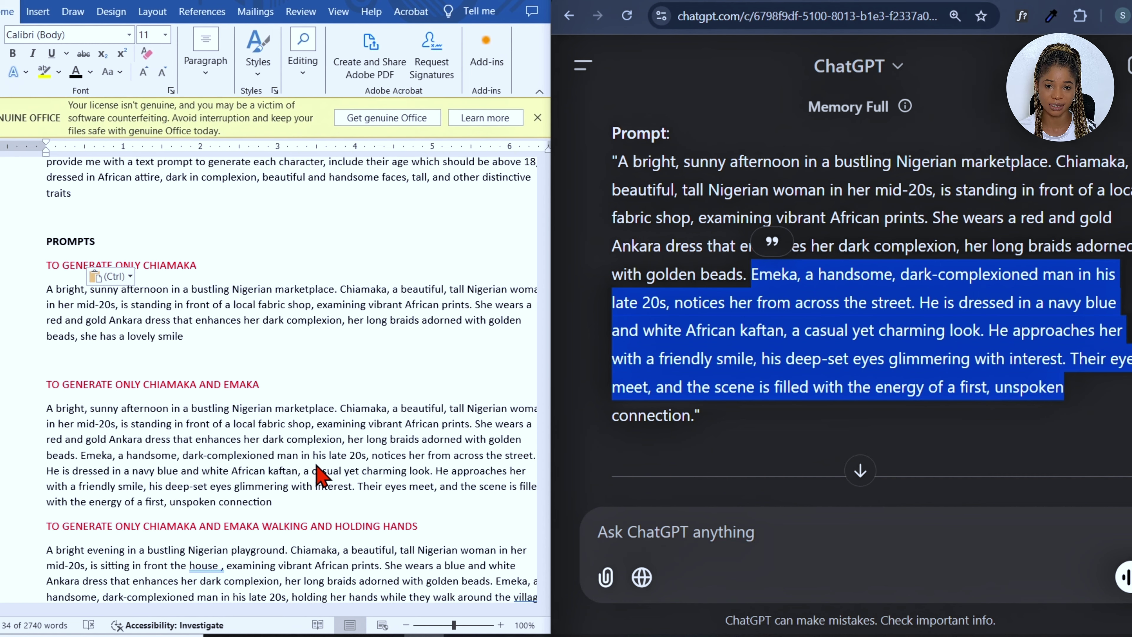
{"action": "left_click", "coordinate": [317, 474]}
Step: Compare the Scene 2 prompt about going back to school with the couple prompts further down the Word document
{"action": "scroll", "coordinate": [546, 334], "scroll_direction": "down", "scroll_amount": 5}
{"action": "scroll", "coordinate": [653, 178], "scroll_direction": "down", "scroll_amount": 5}
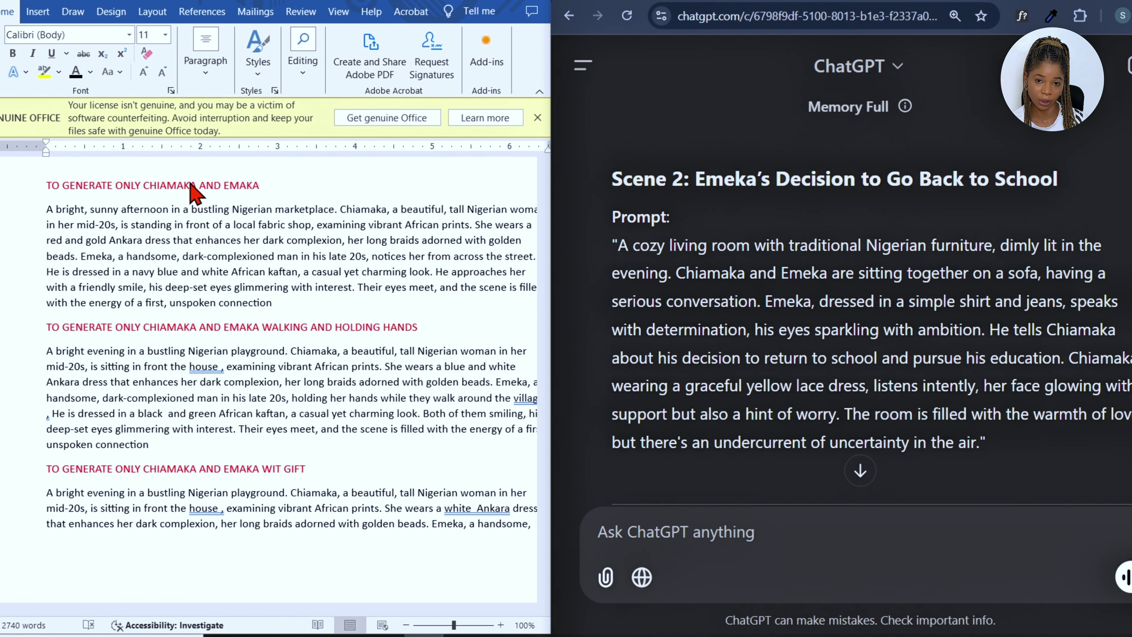
{"action": "left_click_drag", "start_coordinate": [617, 244], "coordinate": [1101, 414]}
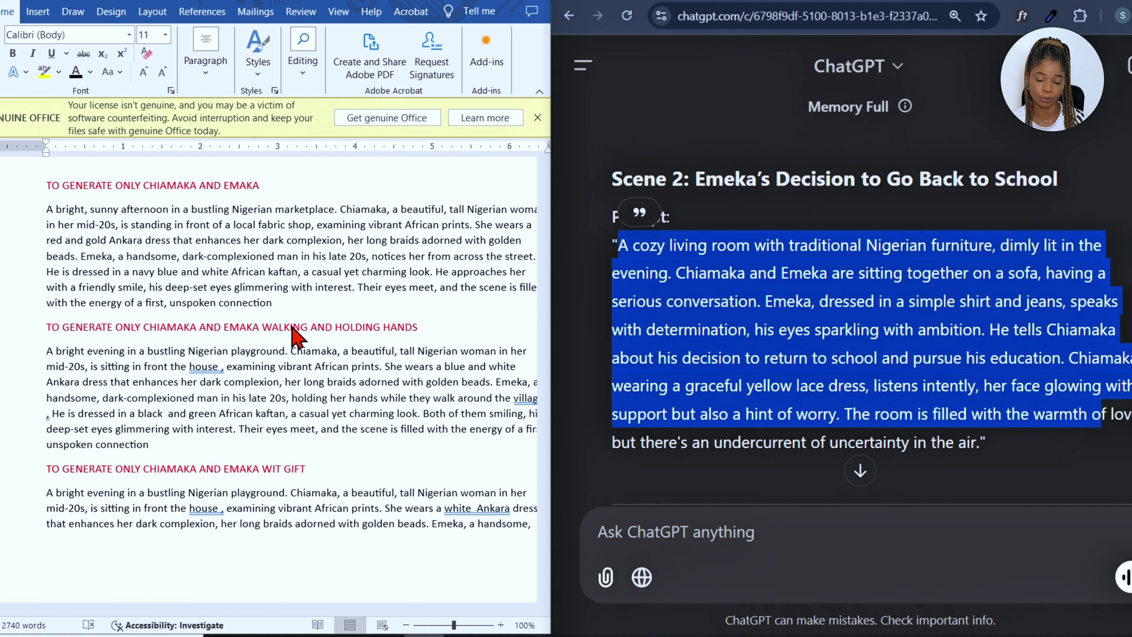
{"action": "left_click_drag", "start_coordinate": [542, 332], "coordinate": [579, 501]}
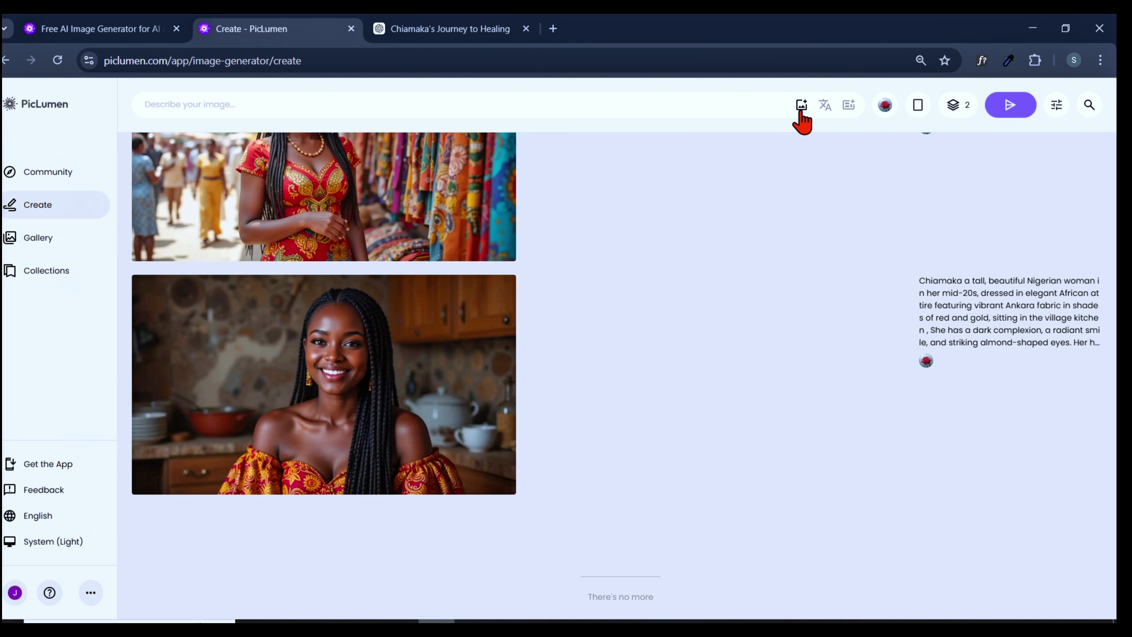
Step: Check PicLumen's image reference and model options, and set the image aspect ratio to 16:9 landscape
{"action": "mouse_move", "coordinate": [802, 121]}
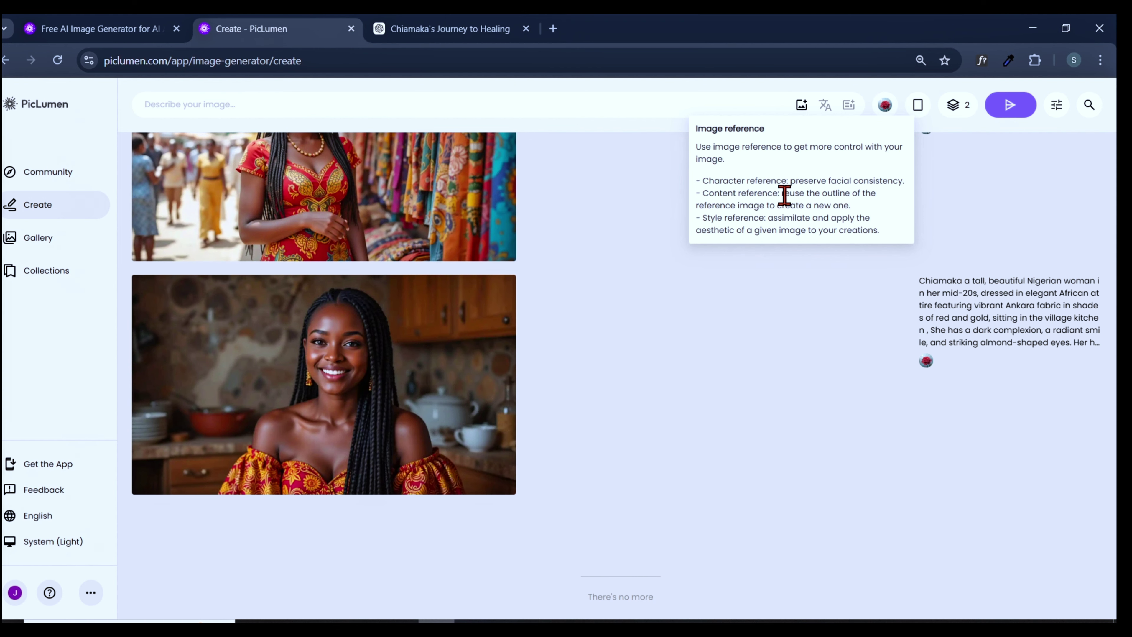
{"action": "left_click", "coordinate": [885, 109]}
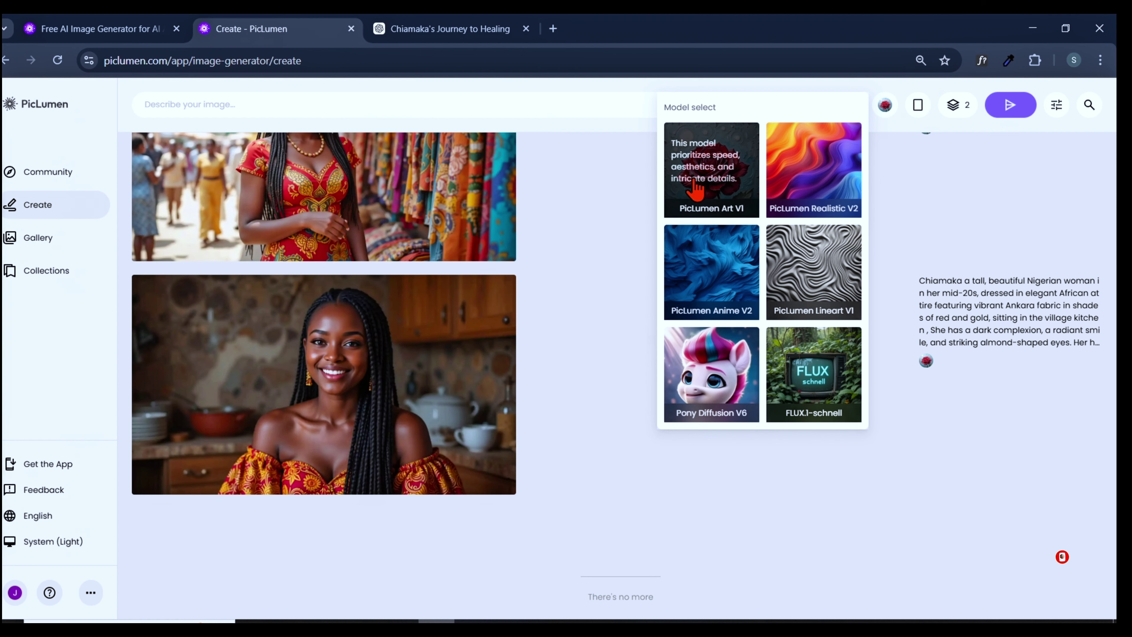
{"action": "left_click", "coordinate": [918, 107]}
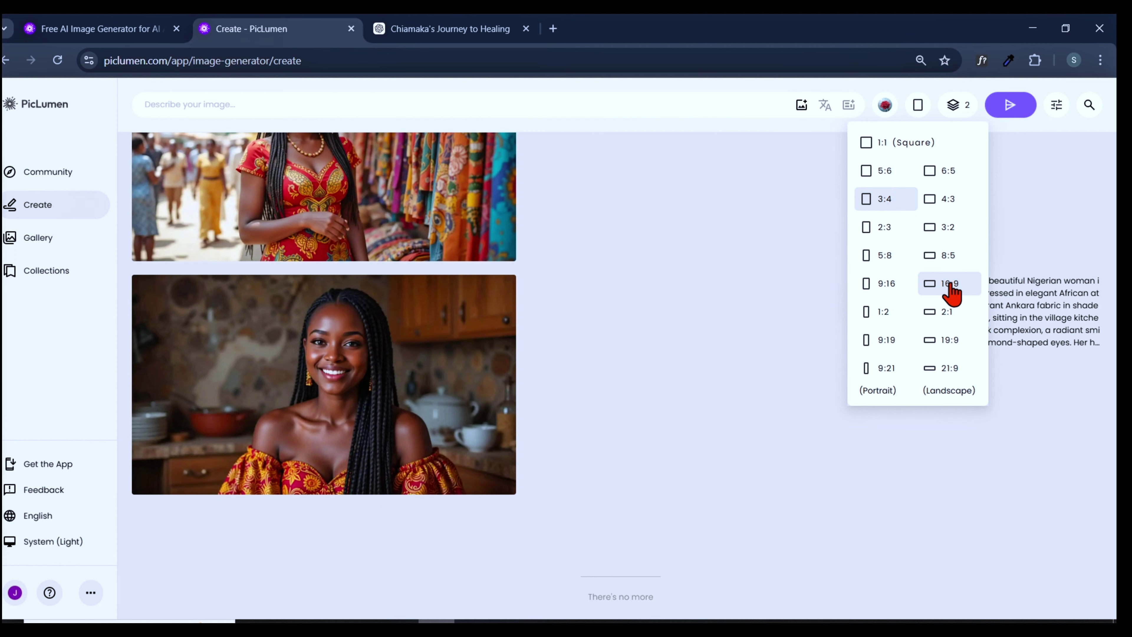
{"action": "left_click", "coordinate": [951, 292]}
{"action": "left_click", "coordinate": [954, 106]}
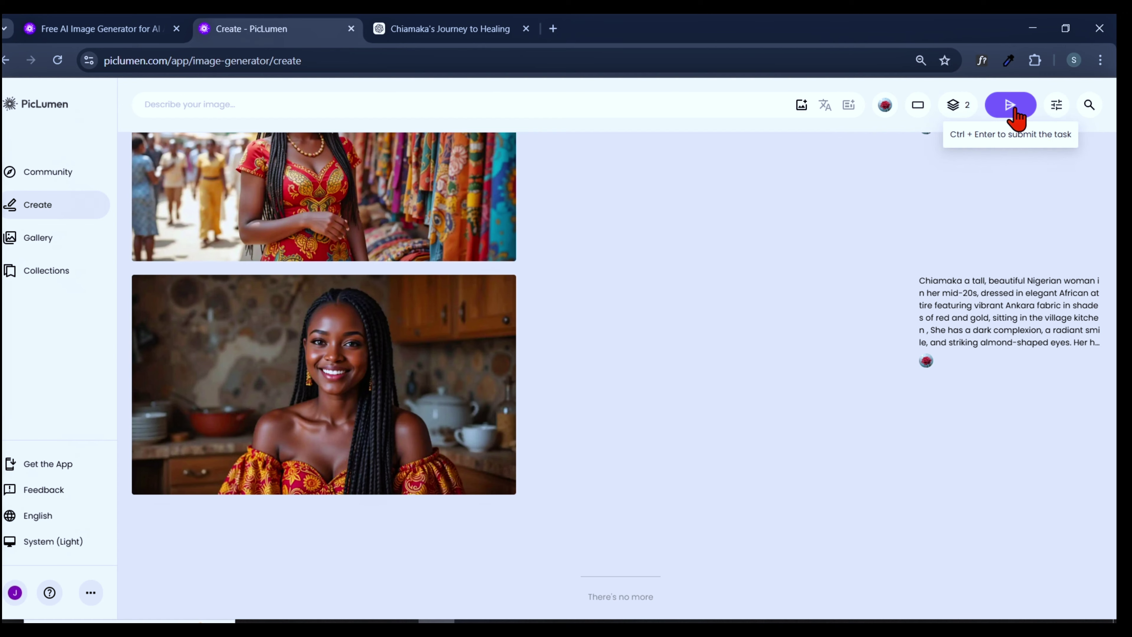
Step: Look through the previously generated images and their prompts, and open the details of the smiling woman in the kitchen
{"action": "scroll", "coordinate": [1109, 591], "scroll_direction": "up", "scroll_amount": 1}
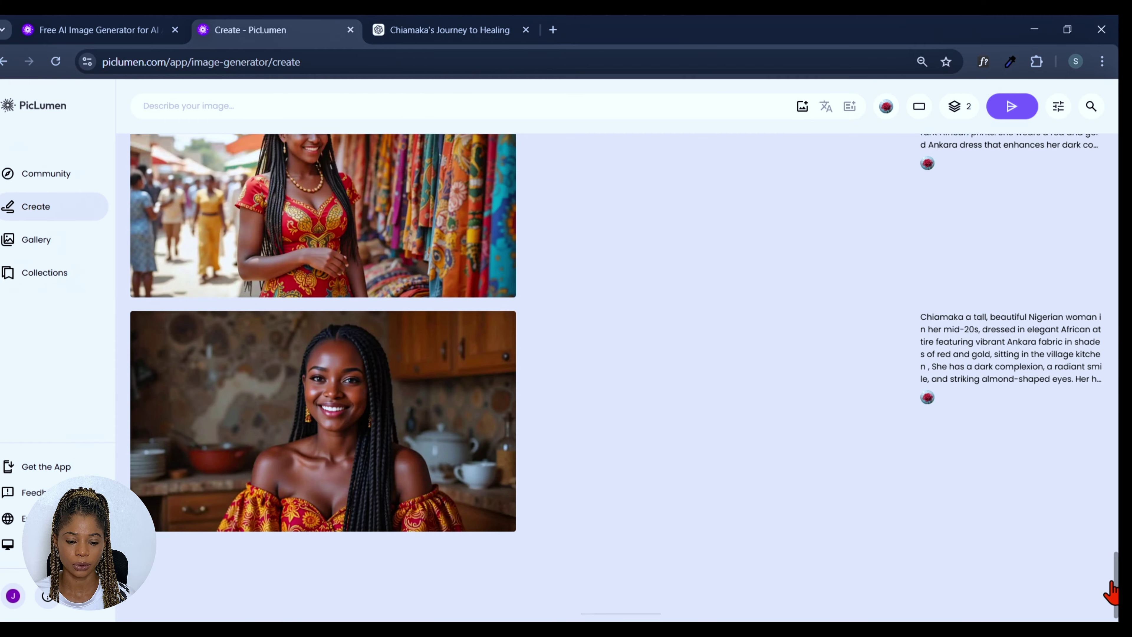
{"action": "left_click_drag", "start_coordinate": [1110, 589], "coordinate": [1110, 136]}
{"action": "left_click_drag", "start_coordinate": [925, 214], "coordinate": [1097, 281]}
{"action": "left_click_drag", "start_coordinate": [1113, 156], "coordinate": [1113, 460]}
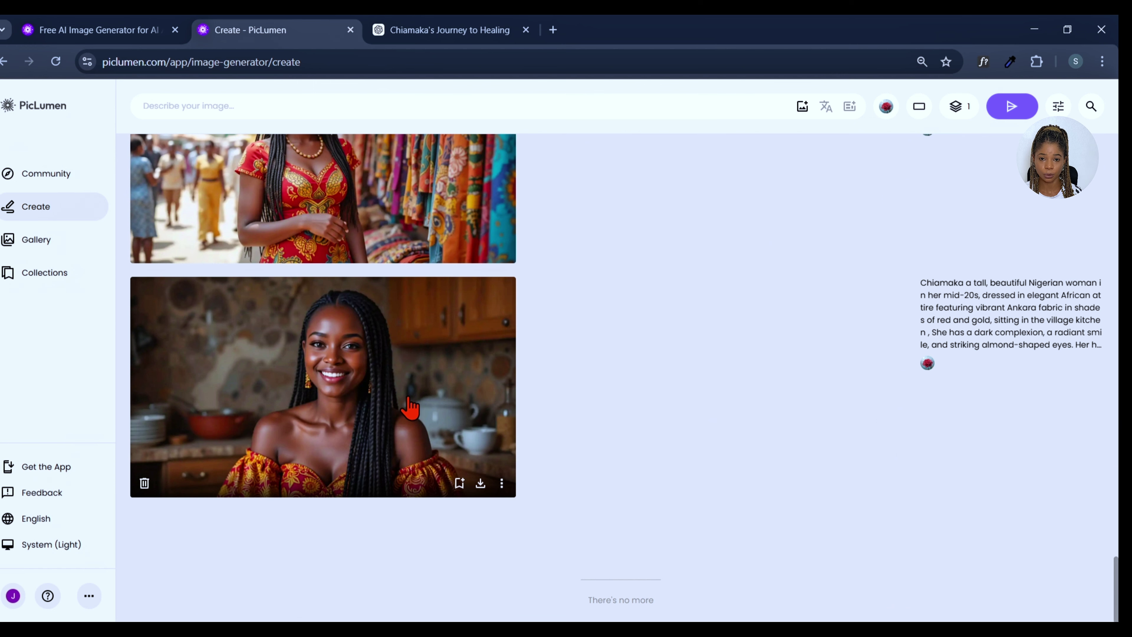
{"action": "left_click", "coordinate": [408, 396]}
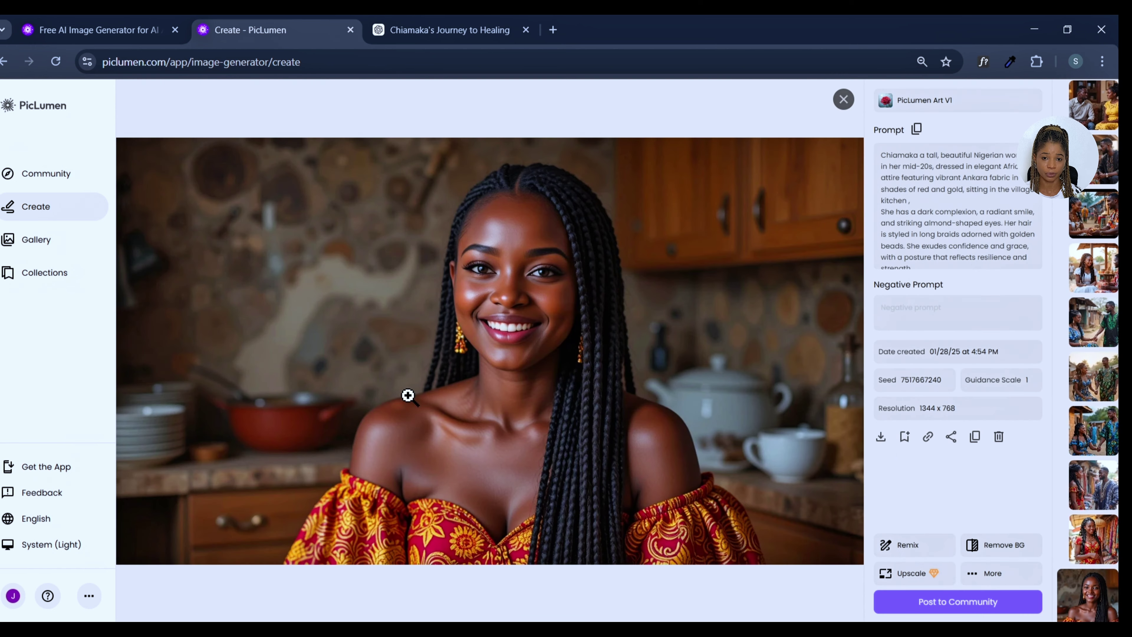
{"action": "left_click", "coordinate": [1019, 557]}
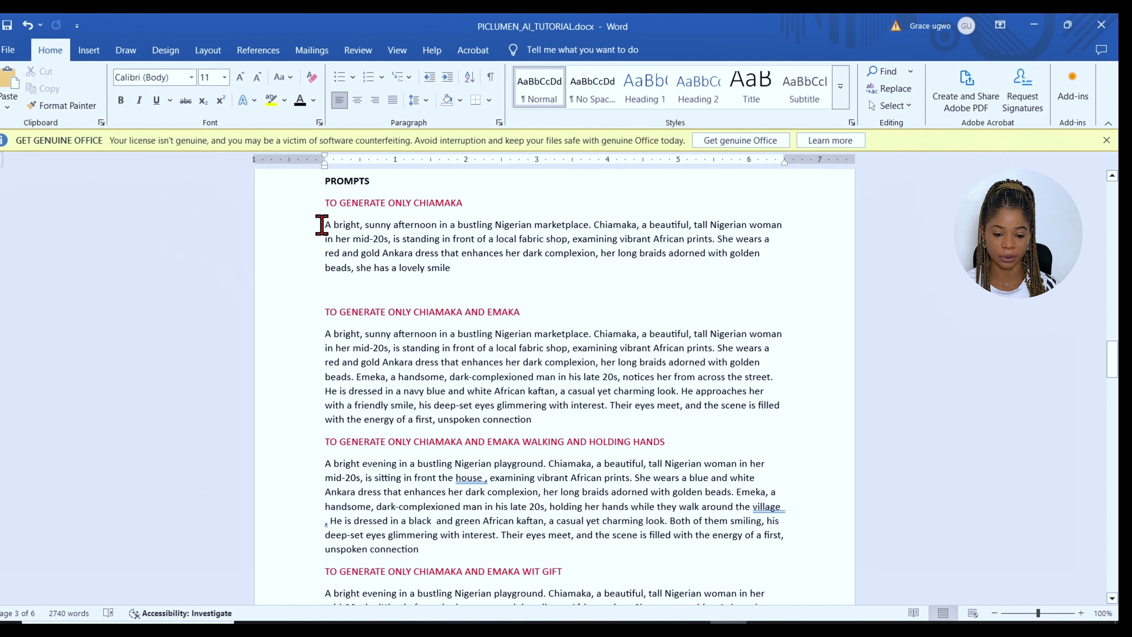
Step: Copy the prompt for the woman alone at the marketplace from the Word document into PicLumen's image description
{"action": "left_click_drag", "start_coordinate": [322, 224], "coordinate": [451, 268]}
{"action": "right_click", "coordinate": [436, 254]}
{"action": "left_click", "coordinate": [468, 307]}
{"action": "left_click", "coordinate": [423, 503]}
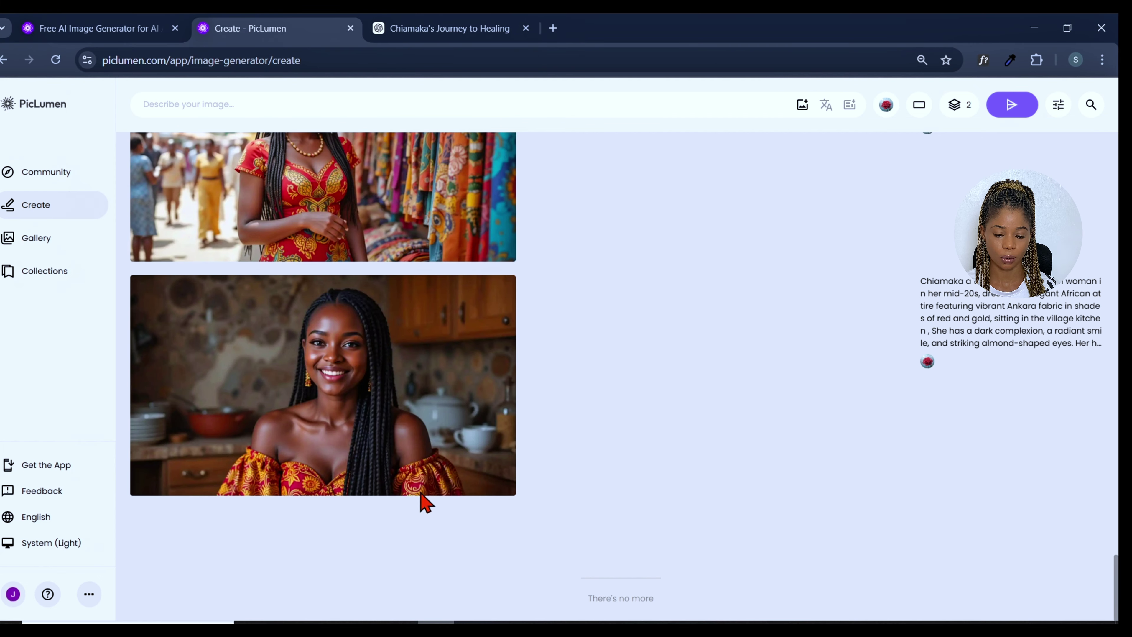
{"action": "left_click", "coordinate": [326, 103]}
{"action": "key", "text": "ctrl+v"}
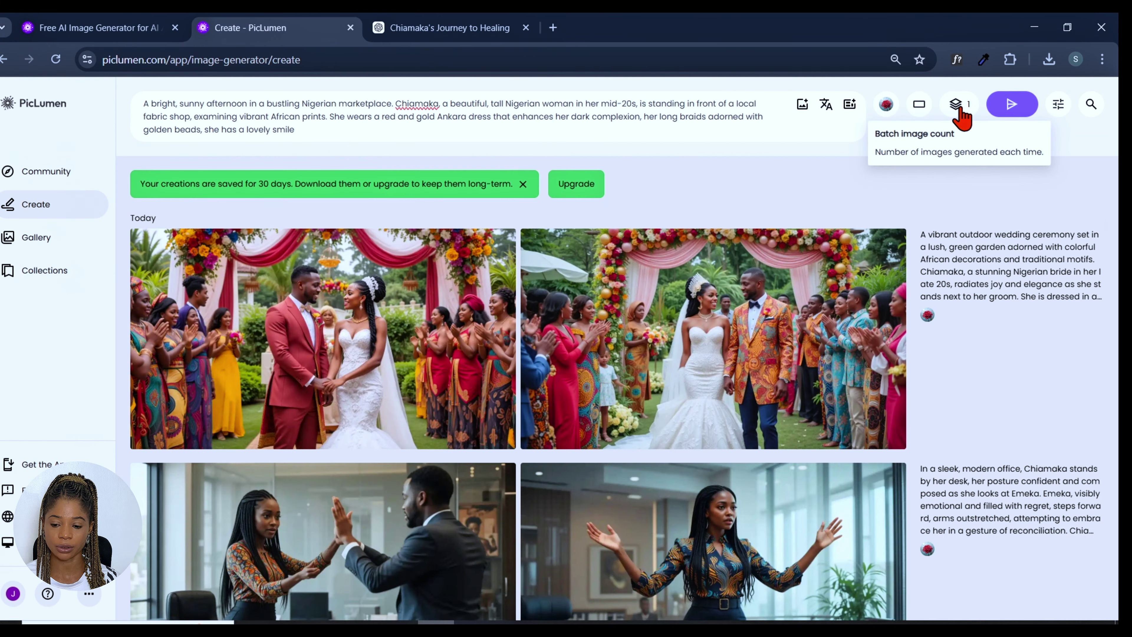
Step: Set the batch count to 2 images and the aspect ratio to 16:9, and generate the woman's marketplace images
{"action": "left_click", "coordinate": [958, 112]}
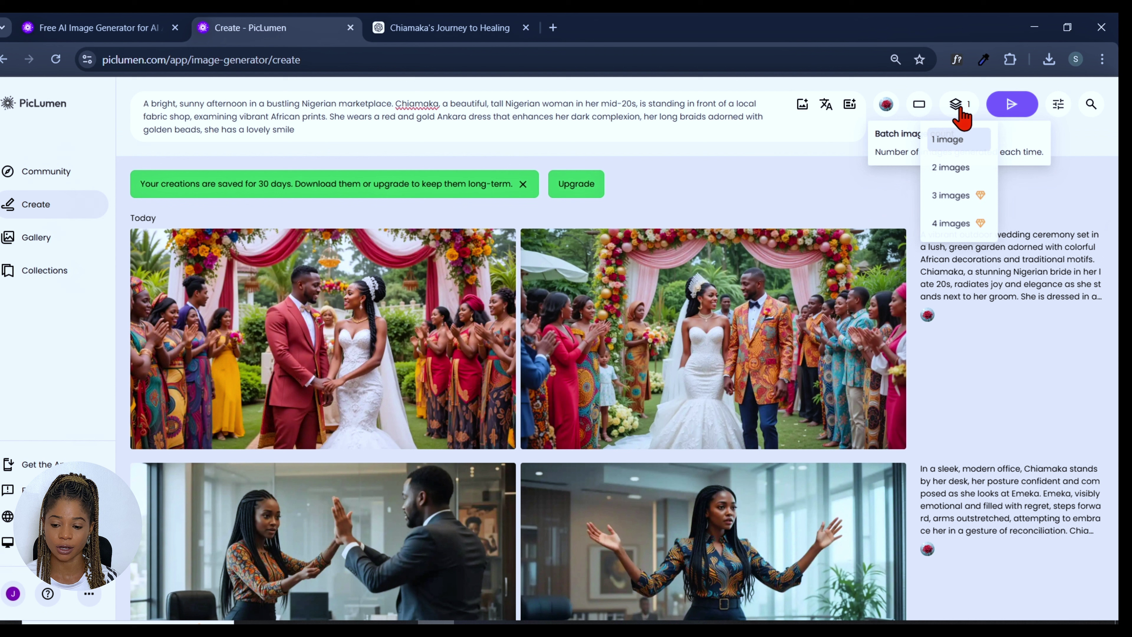
{"action": "left_click", "coordinate": [951, 169]}
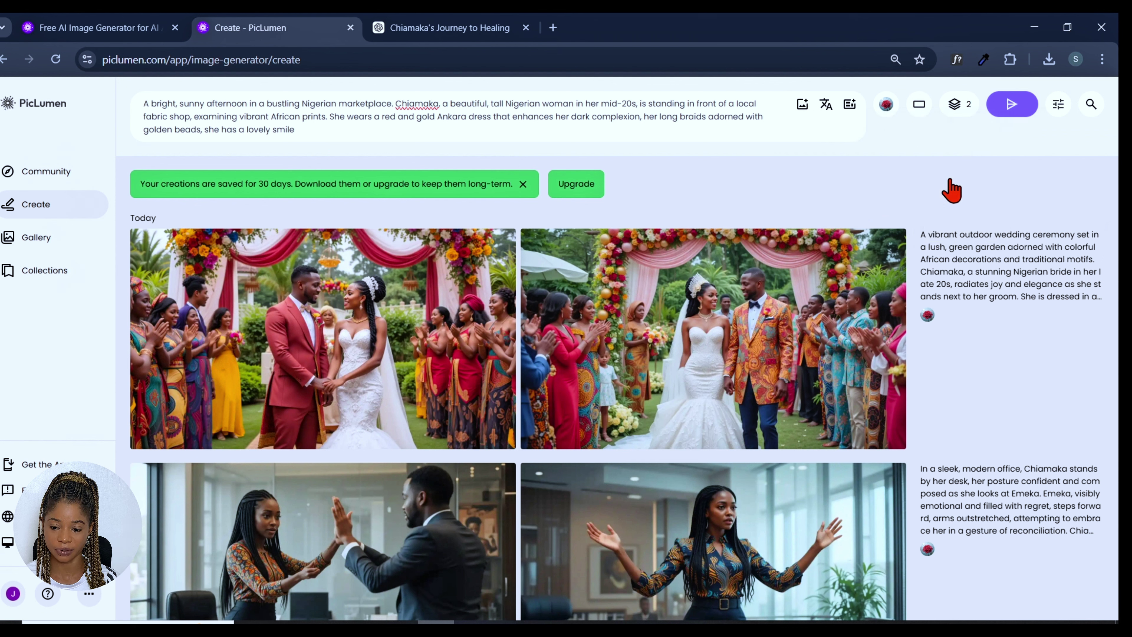
{"action": "left_click", "coordinate": [918, 109]}
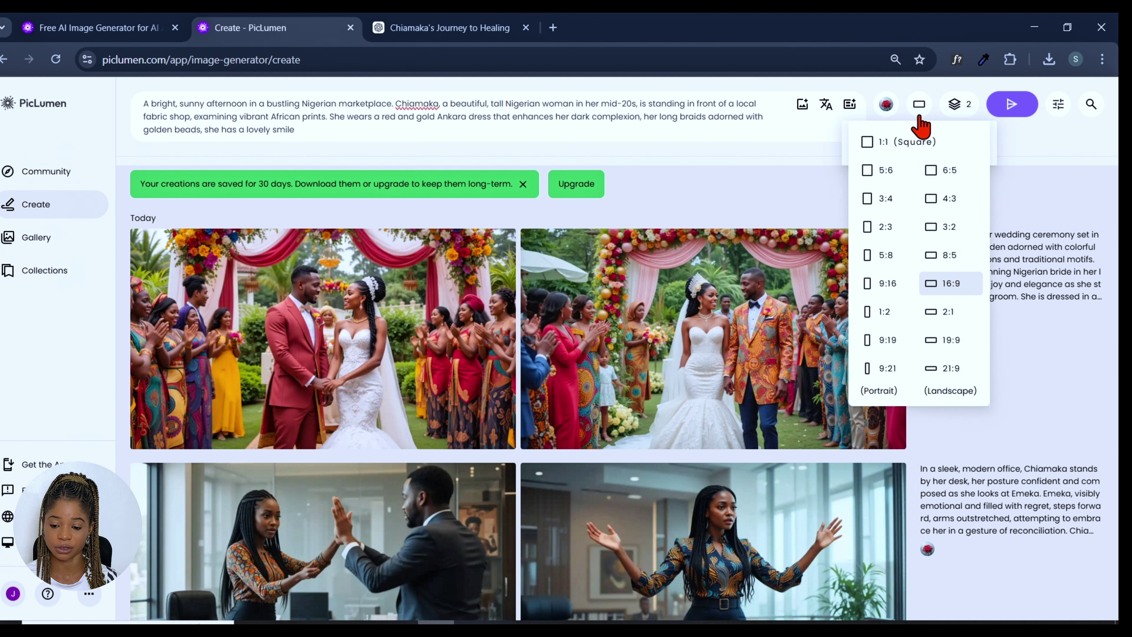
{"action": "left_click", "coordinate": [936, 283]}
{"action": "left_click", "coordinate": [1021, 105]}
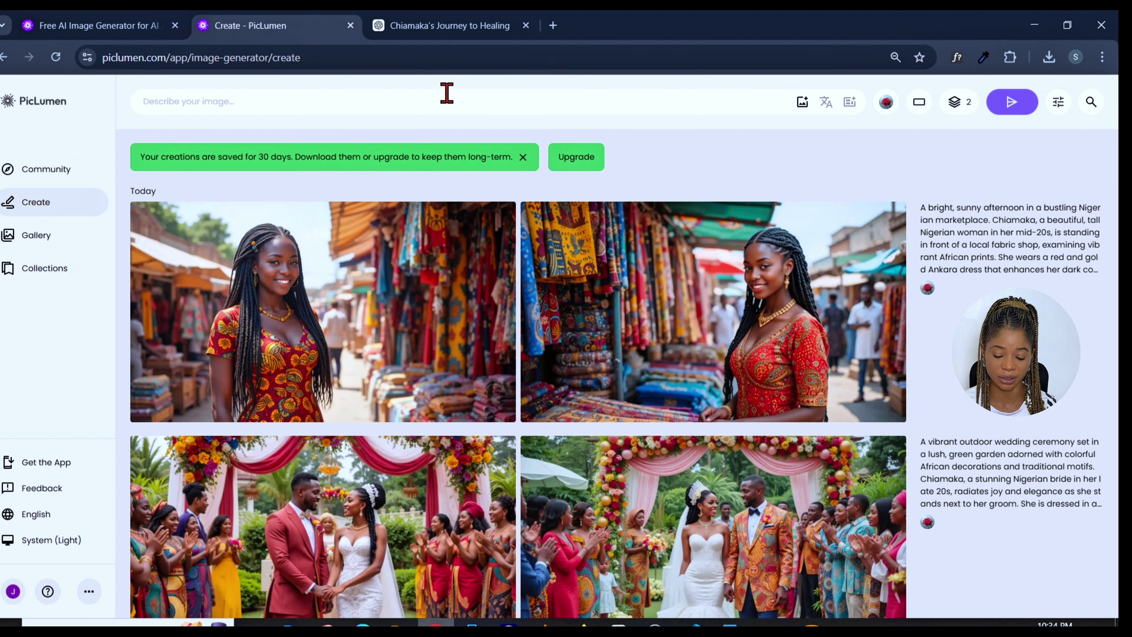
Step: Remix the second marketplace image of the woman to reuse its prompt
{"action": "left_click", "coordinate": [892, 408]}
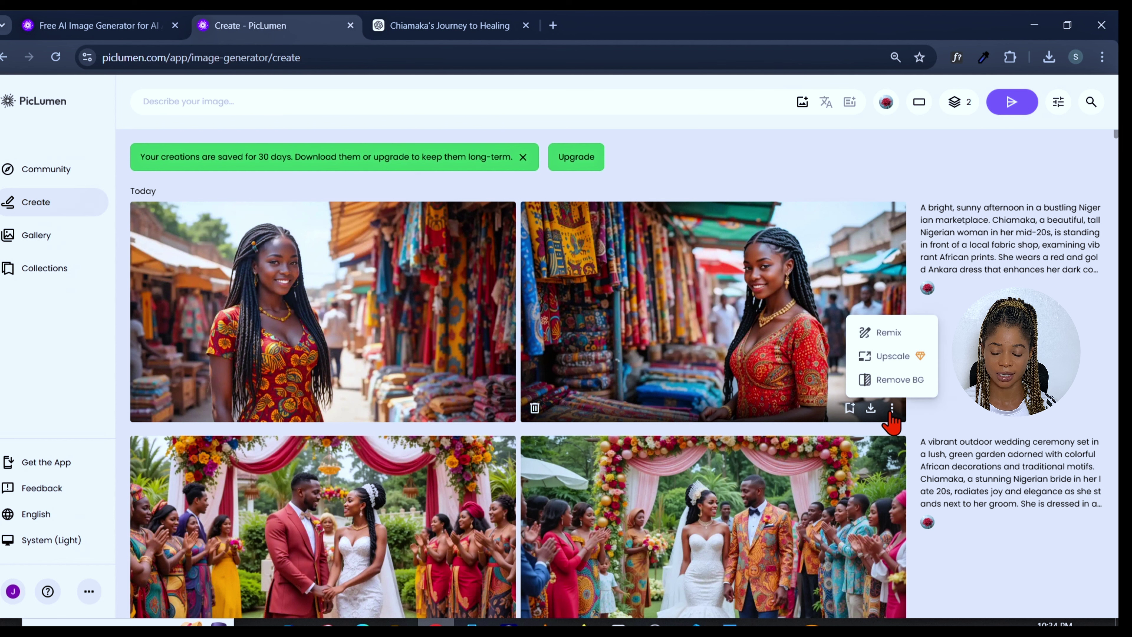
{"action": "left_click", "coordinate": [889, 339]}
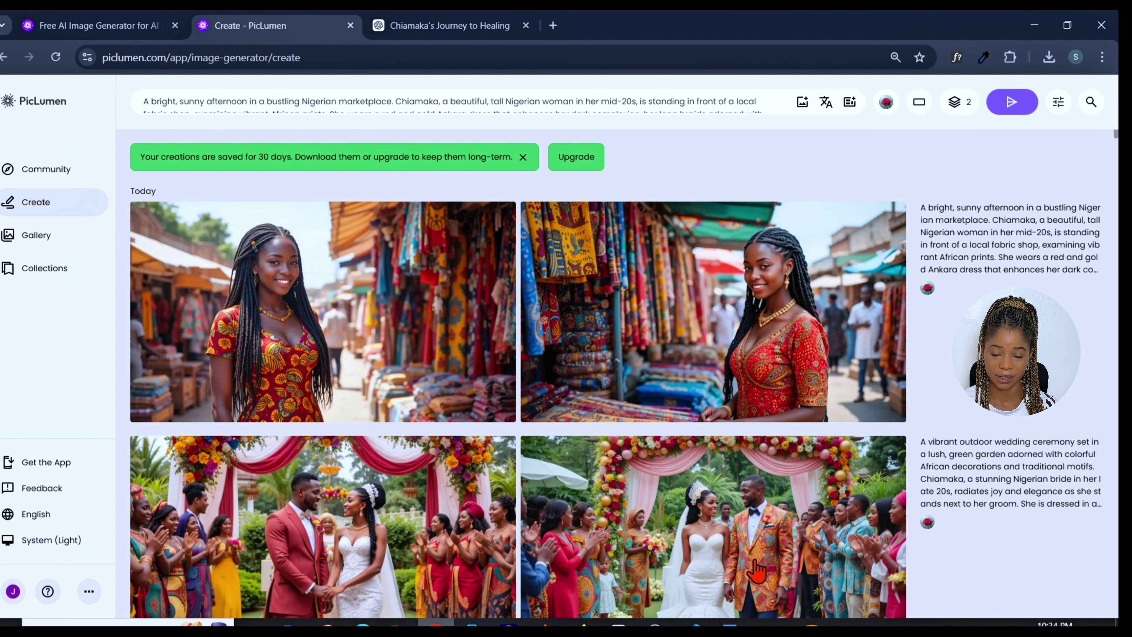
Step: Replace the image description with the Word document's prompt for the couple meeting at the marketplace, and generate the images
{"action": "left_click", "coordinate": [729, 624]}
{"action": "left_click_drag", "start_coordinate": [325, 331], "coordinate": [535, 417]}
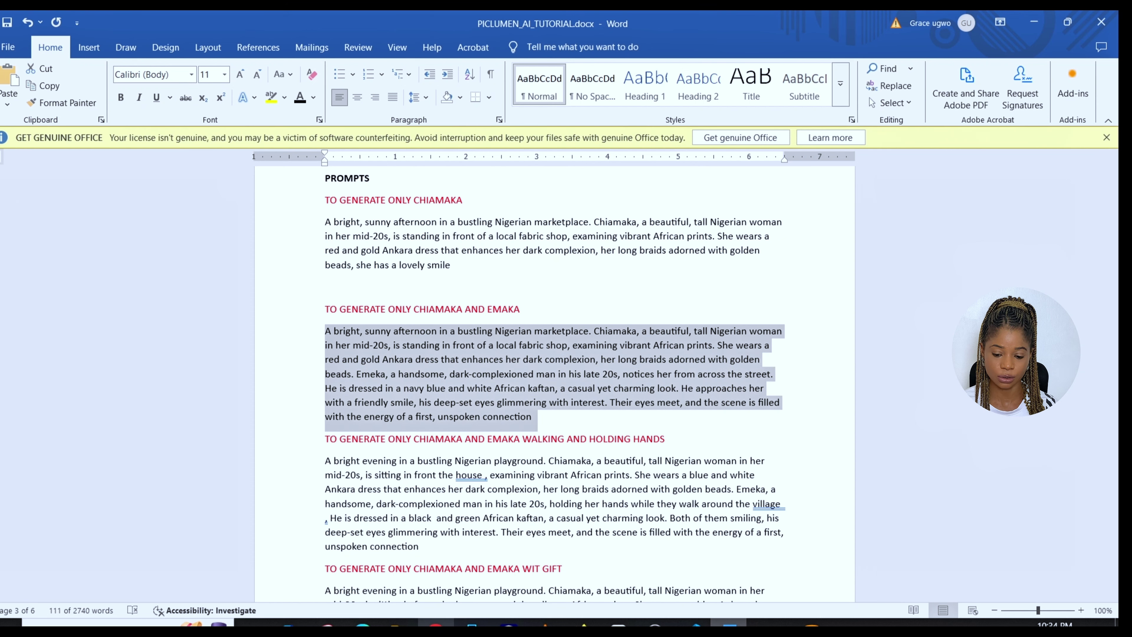
{"action": "left_click", "coordinate": [435, 624]}
{"action": "left_click", "coordinate": [141, 100]}
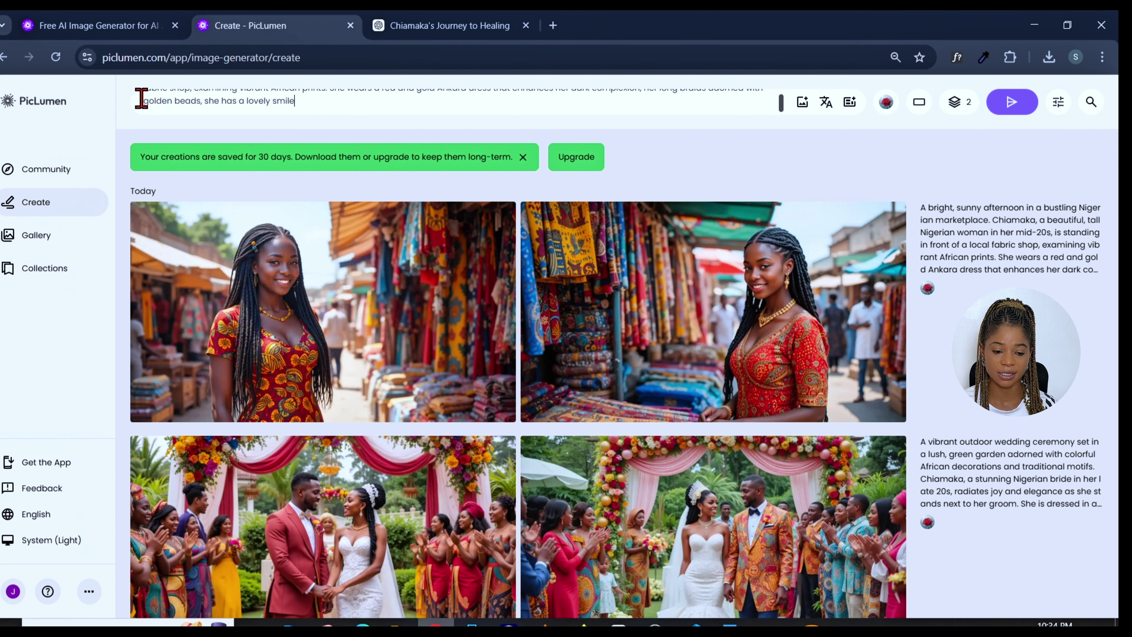
{"action": "key", "text": "ctrl+a"}
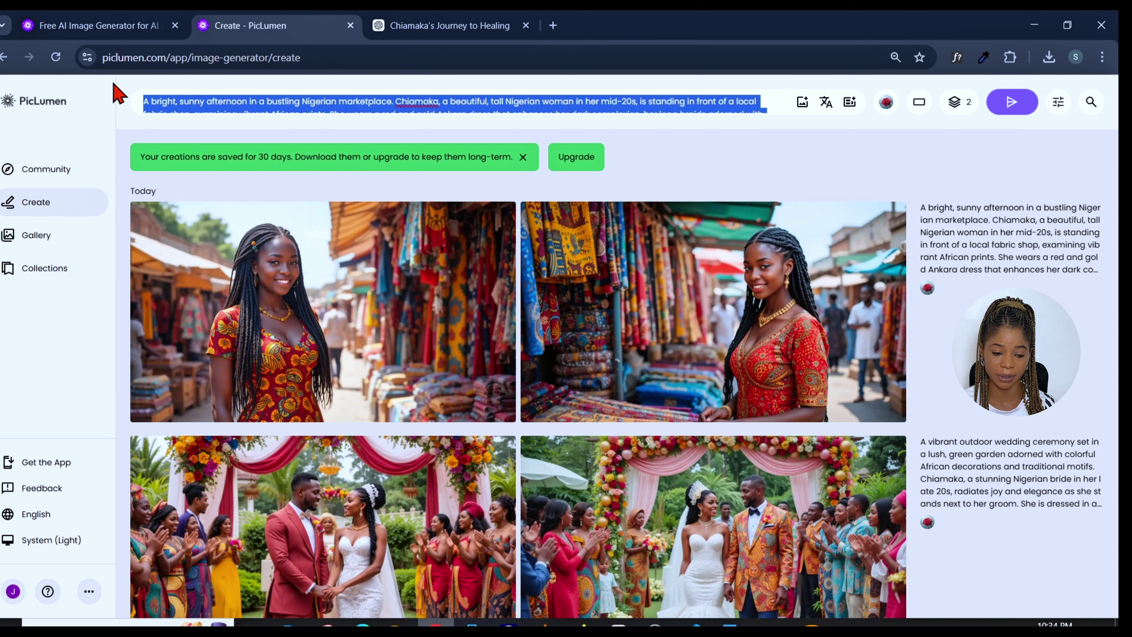
{"action": "key", "text": "BackSpace"}
{"action": "key", "text": "ctrl+v"}
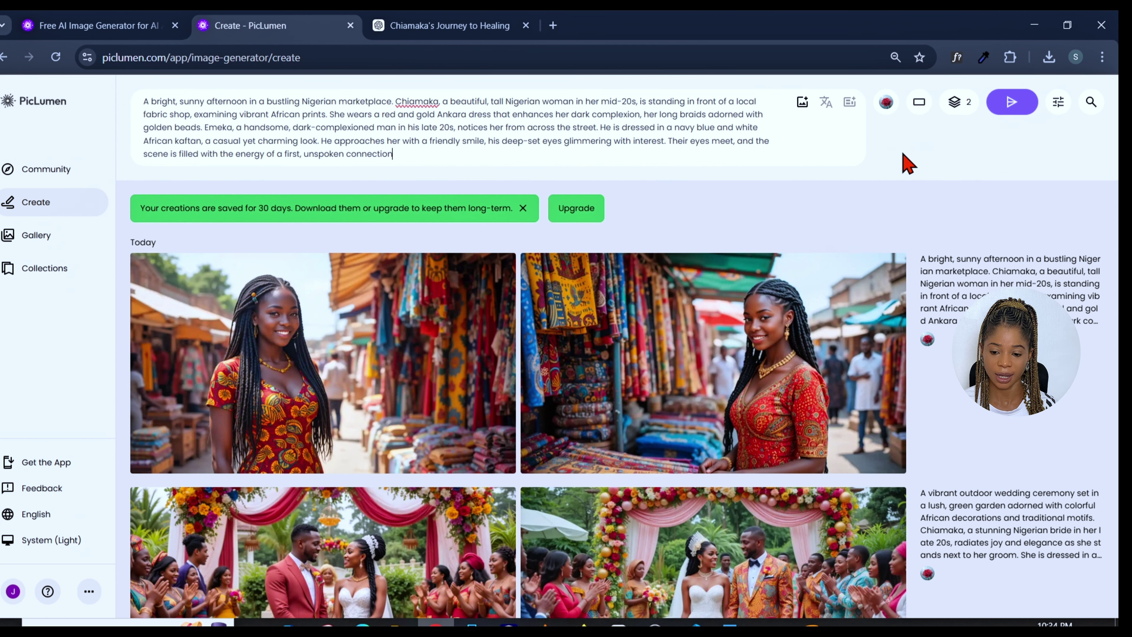
{"action": "left_click", "coordinate": [1012, 107]}
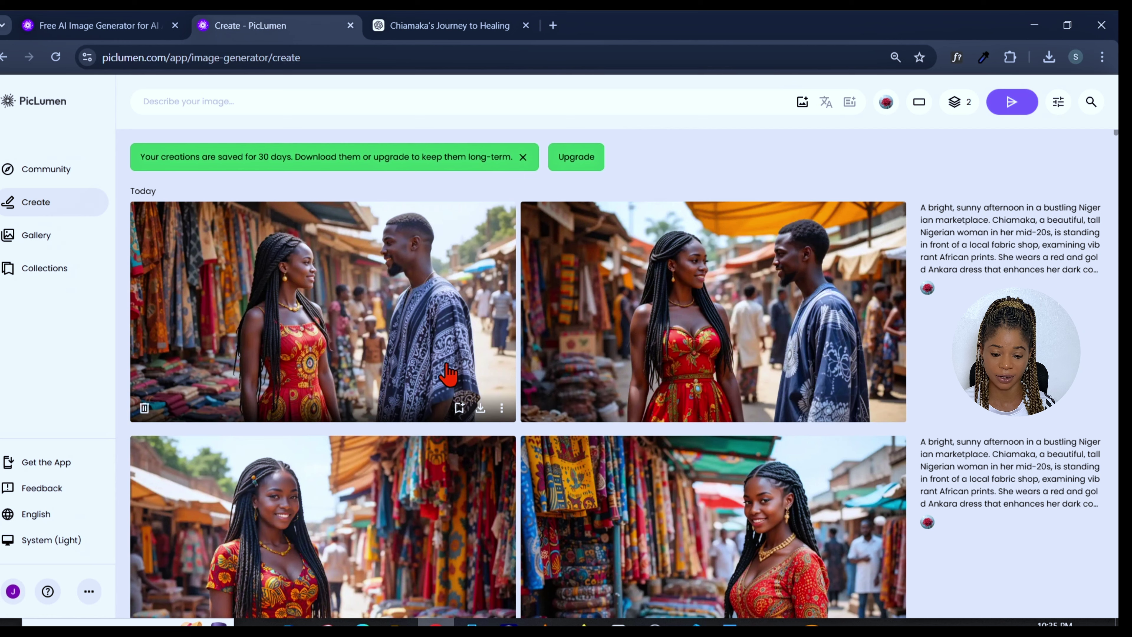
Step: Generate images in PicLumen from the Word document's prompt for the couple walking and holding hands
{"action": "scroll", "coordinate": [446, 374], "scroll_direction": "down", "scroll_amount": 3}
{"action": "left_click", "coordinate": [892, 494]}
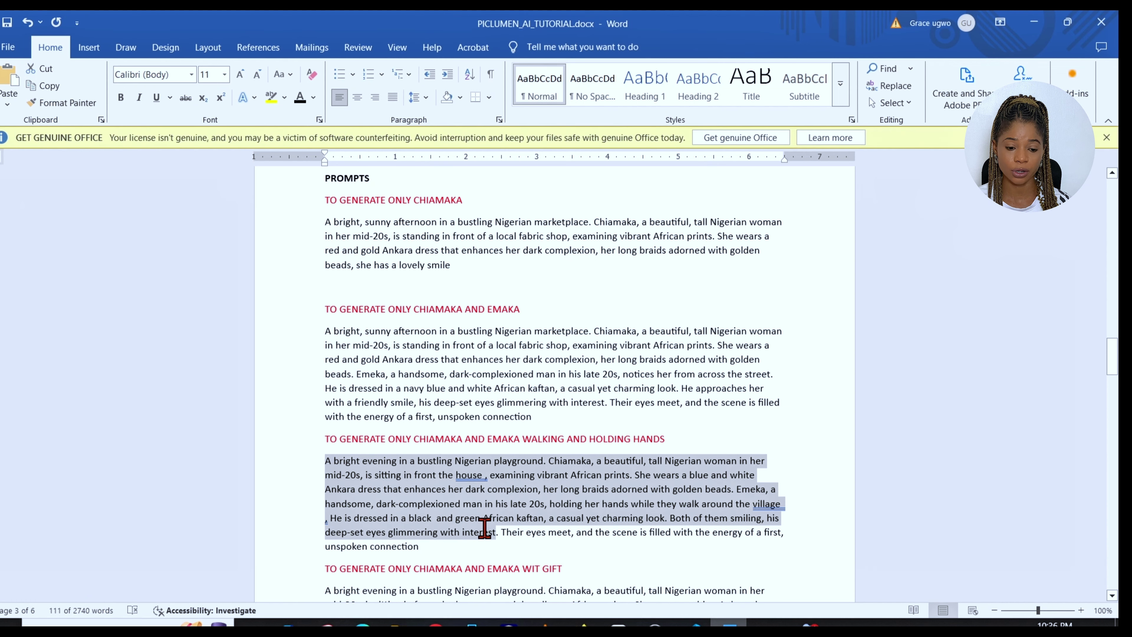
{"action": "left_click_drag", "start_coordinate": [481, 526], "coordinate": [499, 563]}
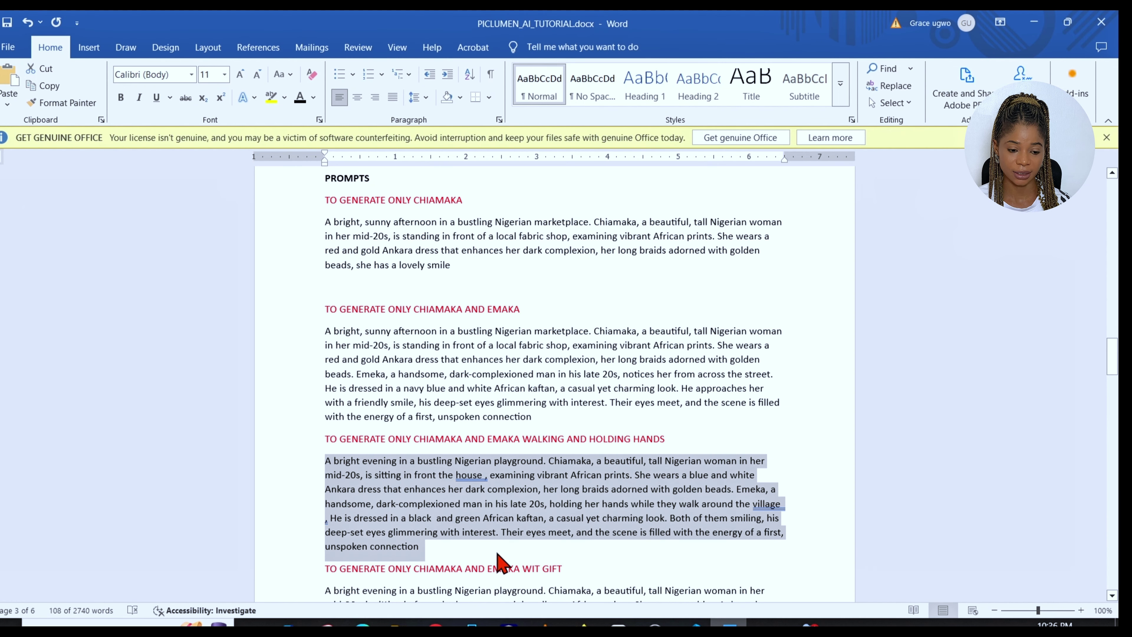
{"action": "left_click", "coordinate": [1006, 100]}
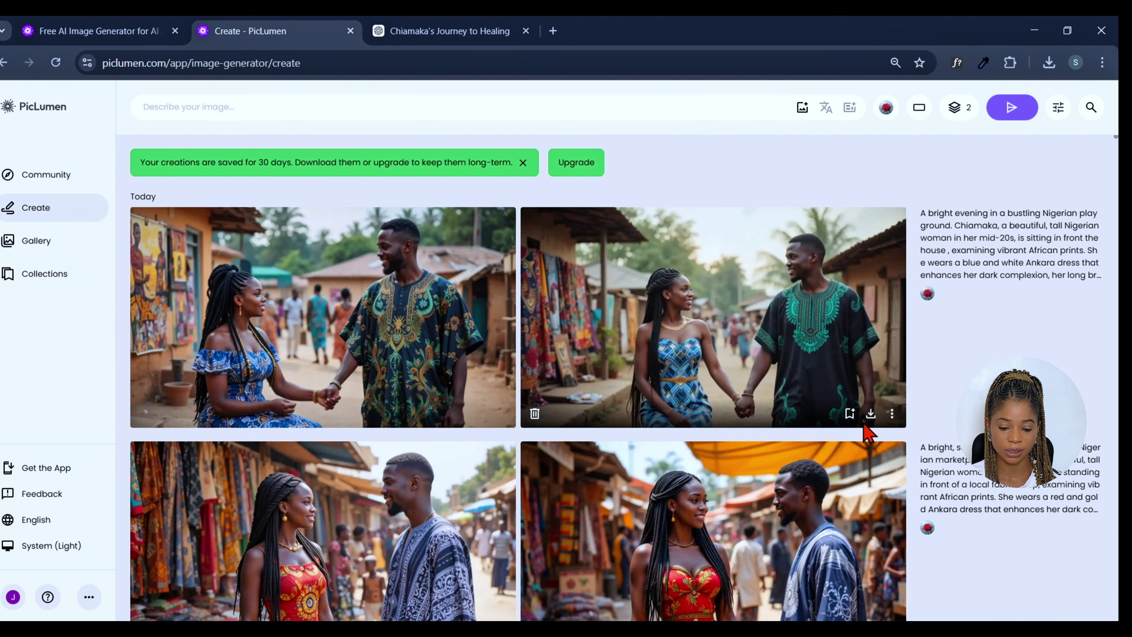
Step: Check the browser's recent download history for the saved PicLumen images
{"action": "left_click", "coordinate": [1049, 62]}
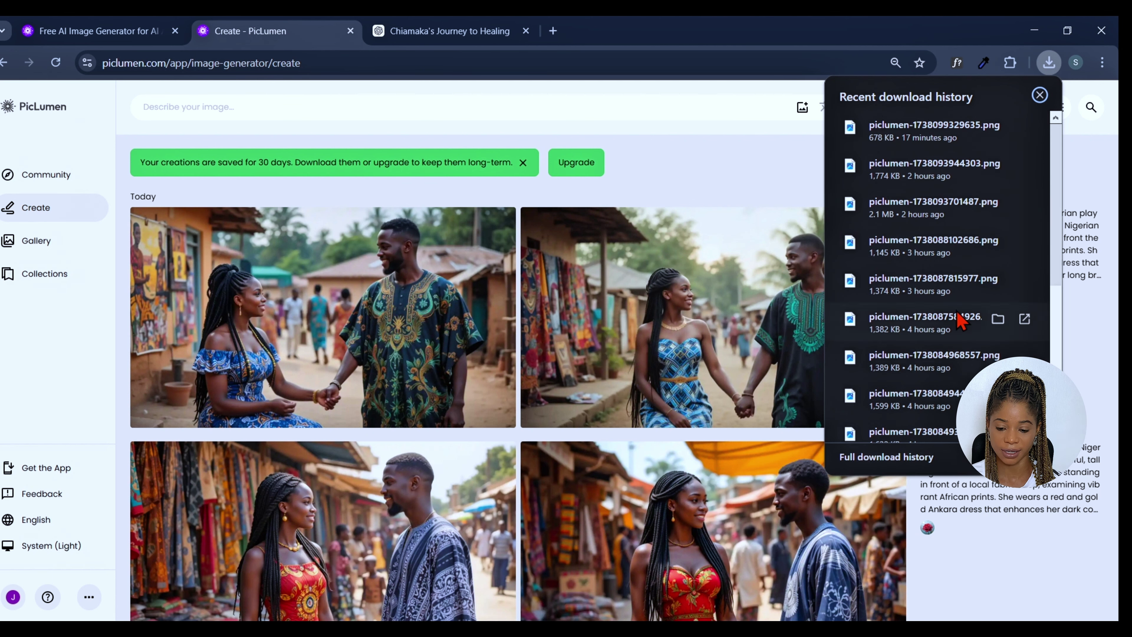
{"action": "left_click", "coordinate": [735, 168]}
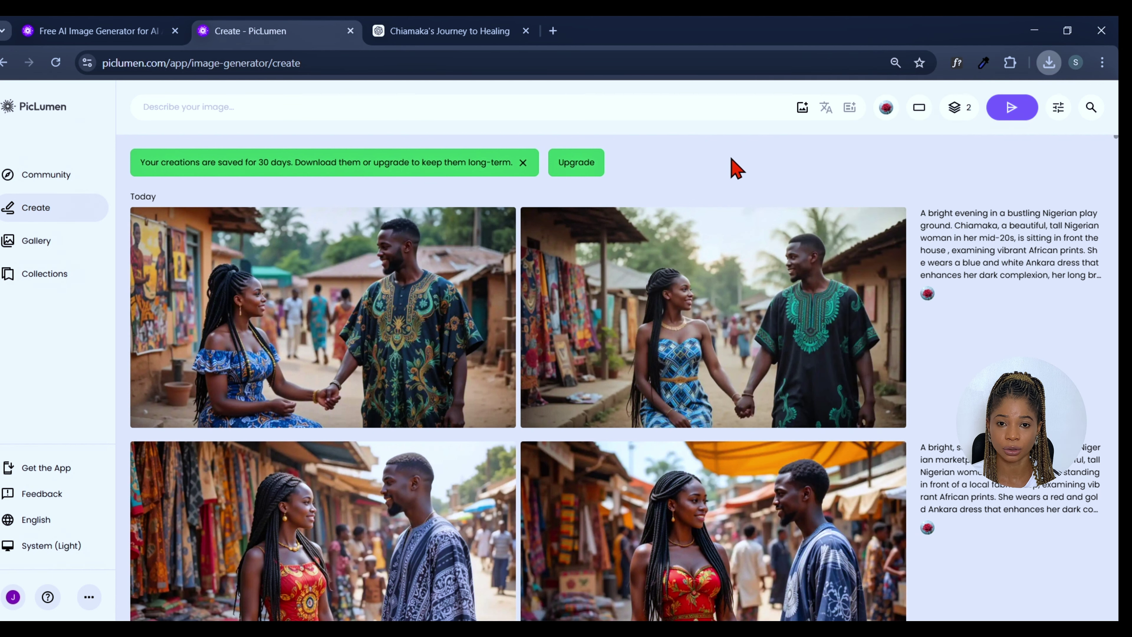
Step: Open the gallery image of the woman at her office desk with the man behind her, and remix it
{"action": "left_click", "coordinate": [37, 243]}
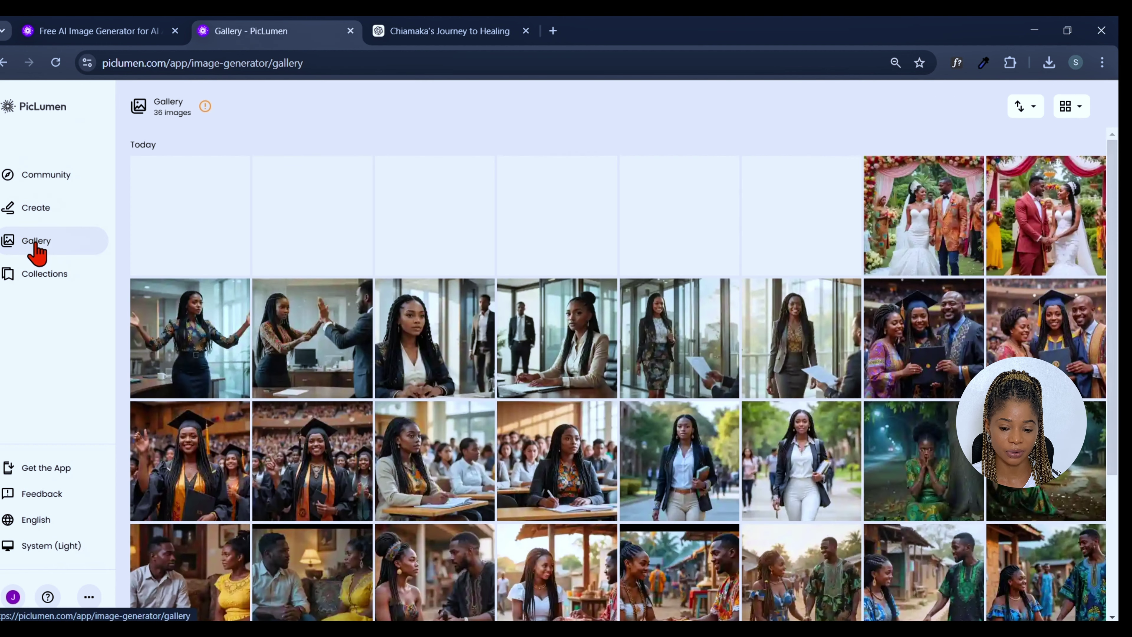
{"action": "left_click", "coordinate": [577, 343]}
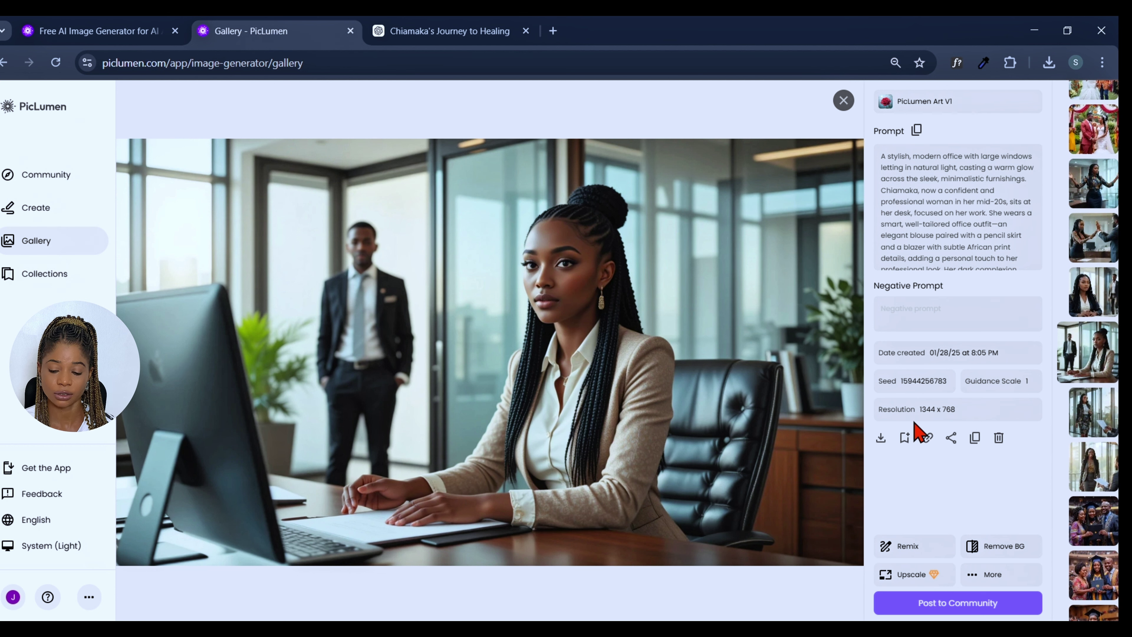
{"action": "left_click", "coordinate": [914, 548]}
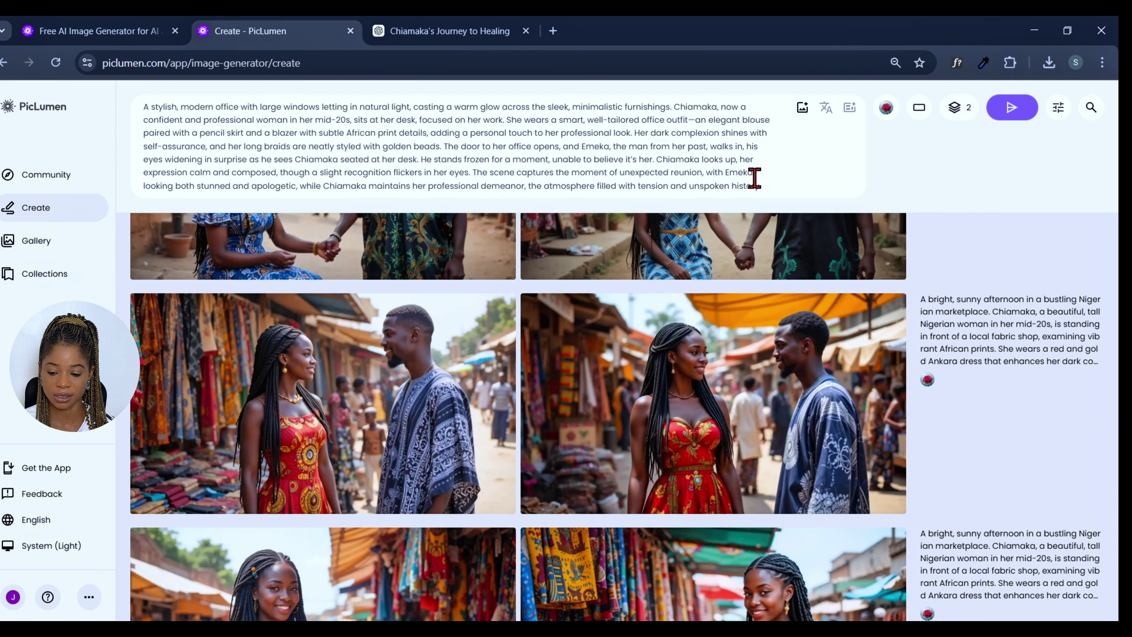